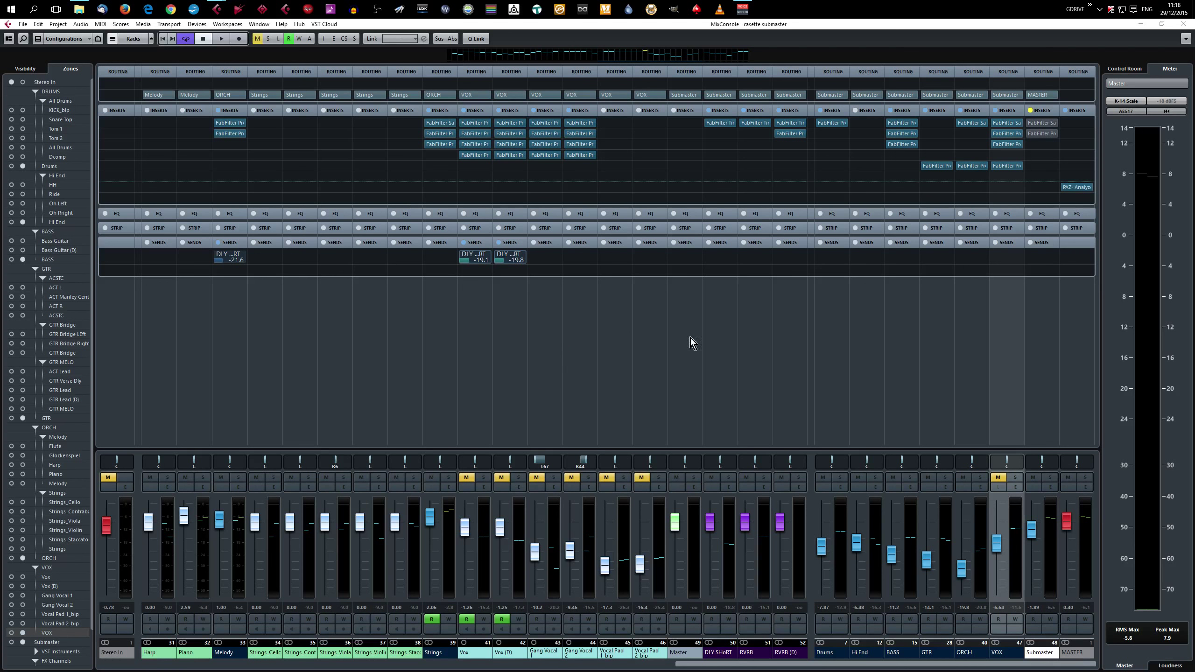
- Bypass the VOX group's inserts and play the mix with VOX unmuted
click(999, 111)
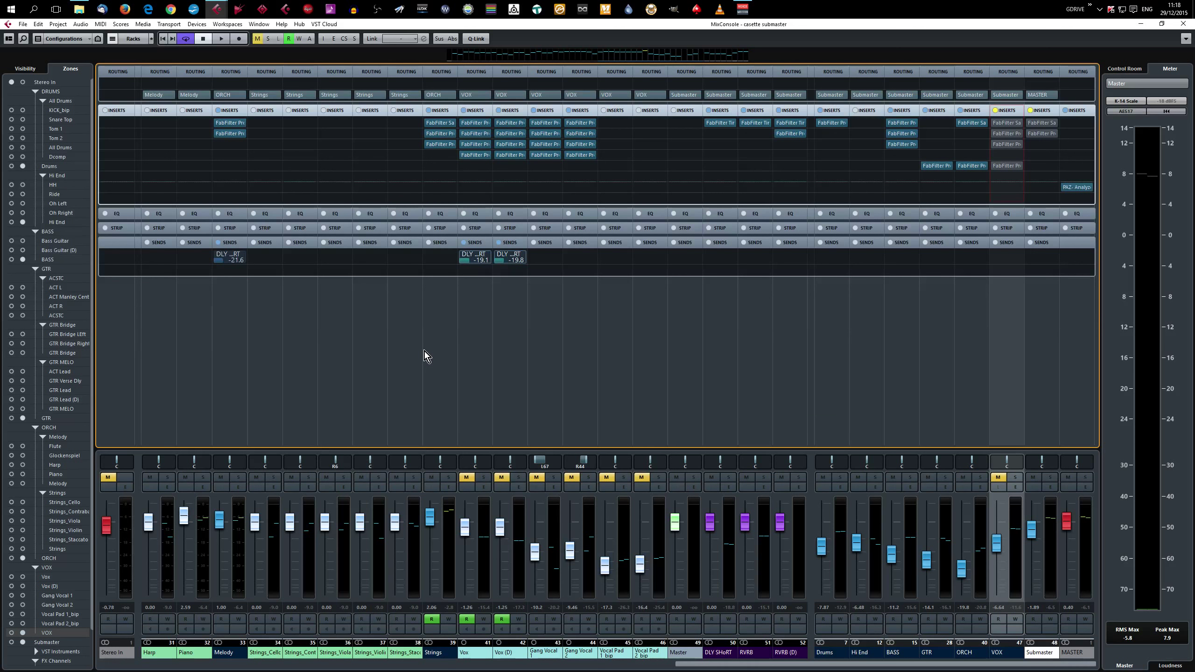
key(space)
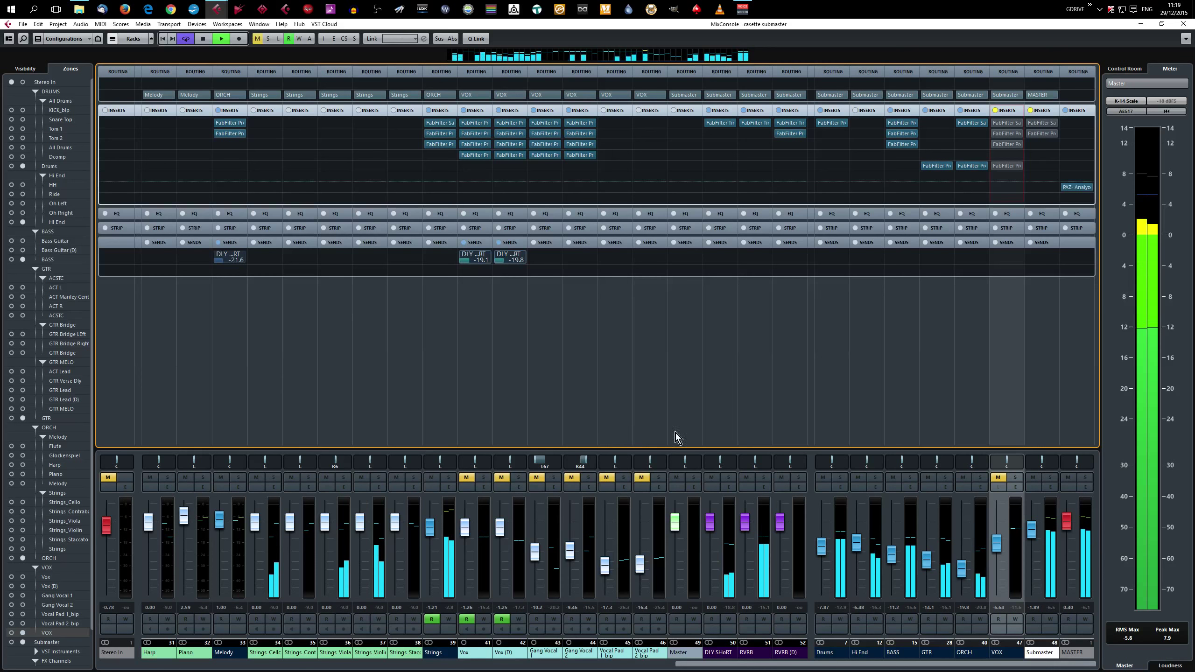
click(999, 479)
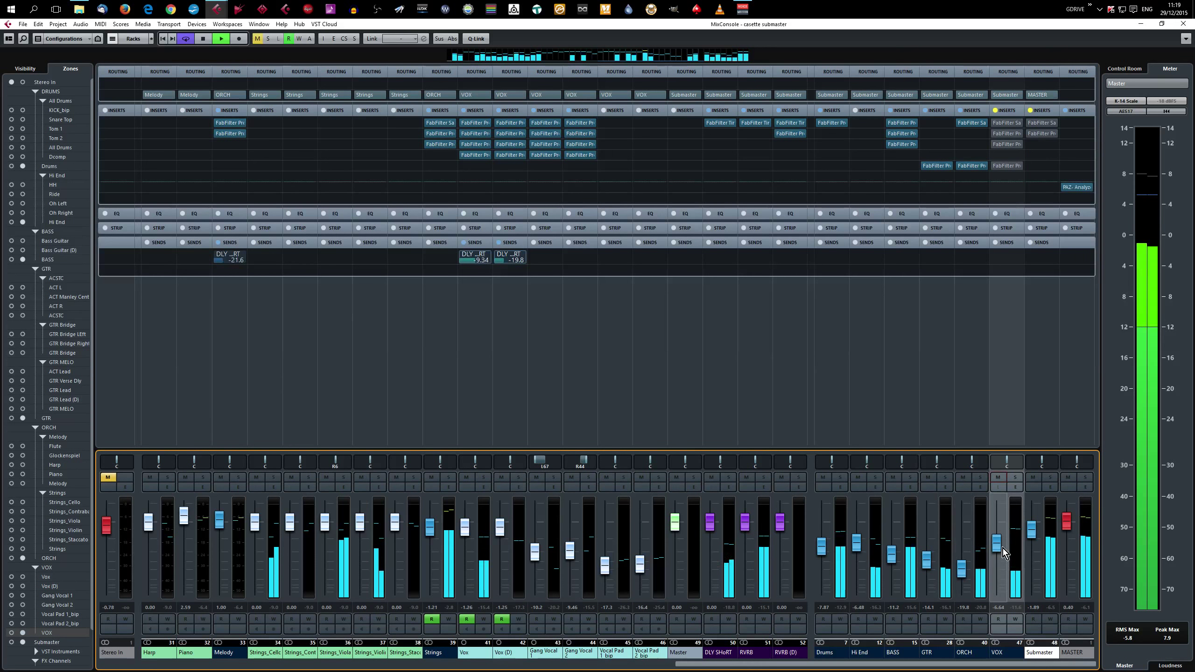
- Lower the VOX group fader slightly to about -6.96 and re-enable the group's inserts during playback
drag(997, 543, 995, 545)
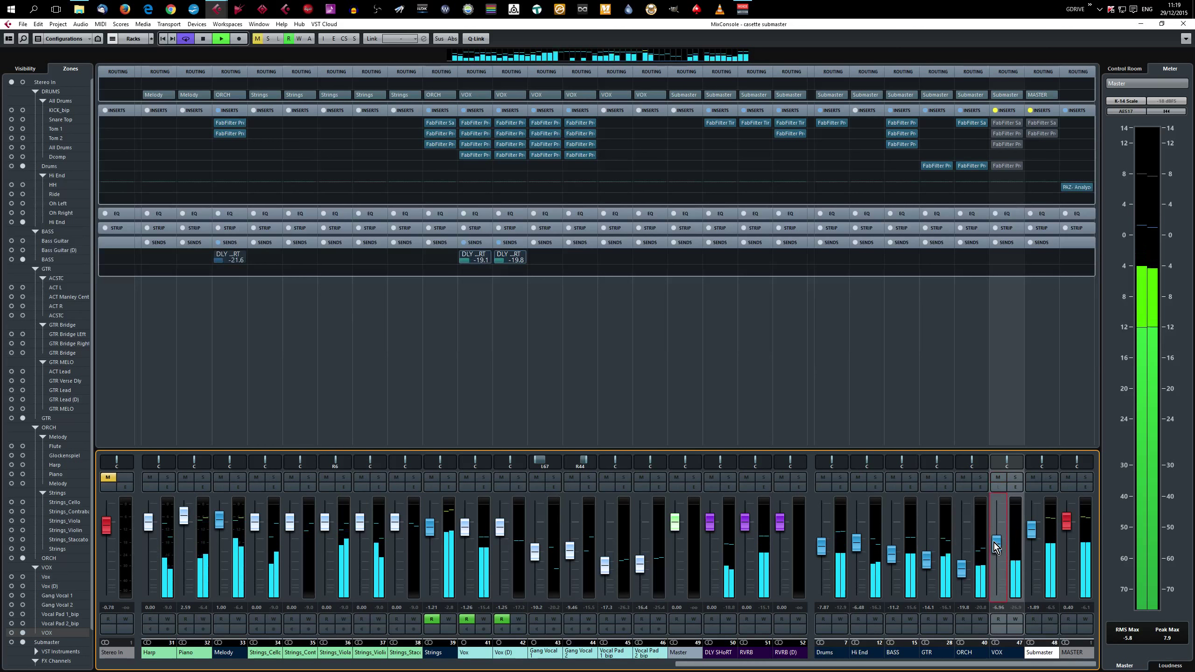
click(996, 110)
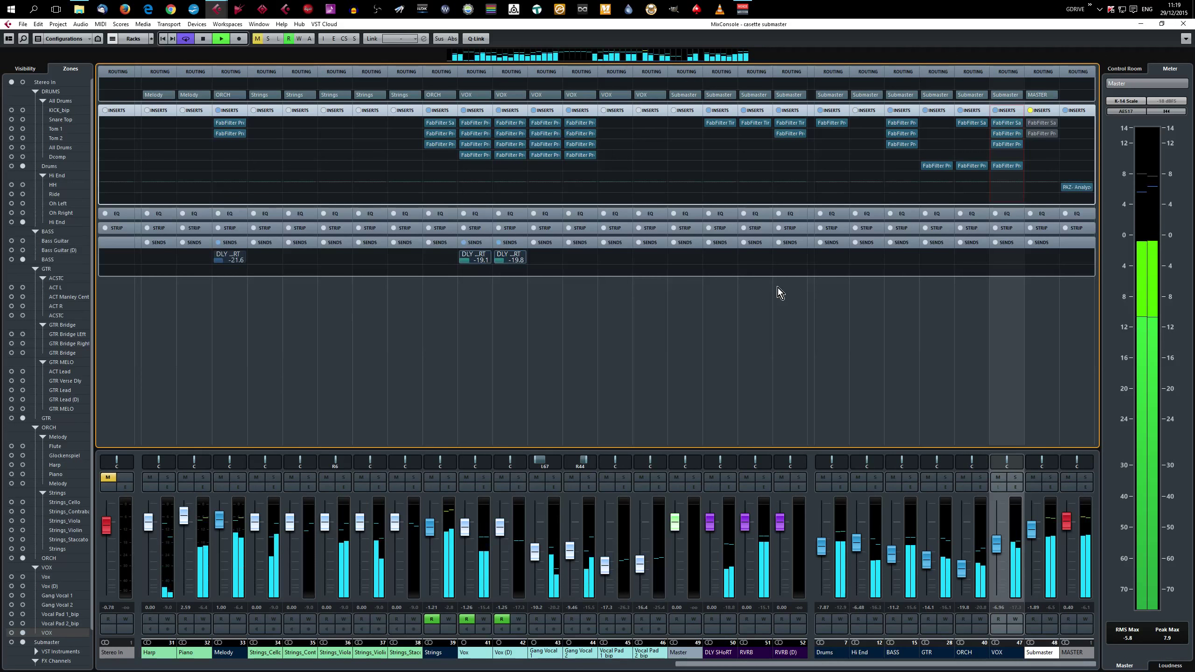
key(space)
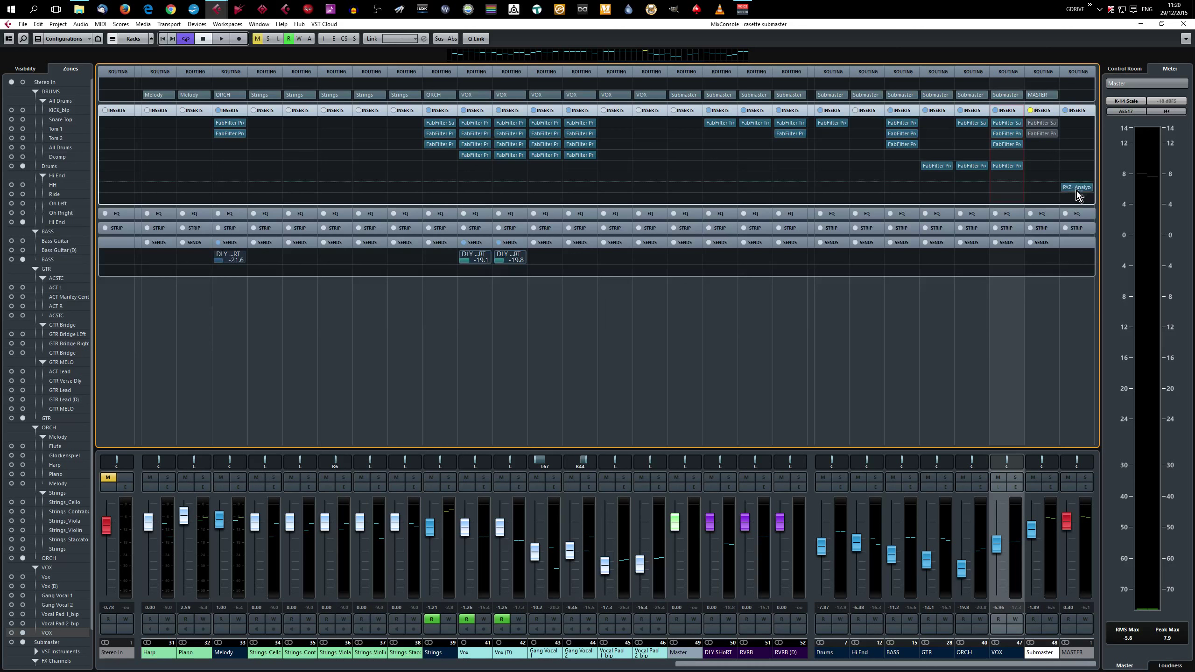
- Open FabFilter Saturn in the Submaster's first insert and examine the saturation type and drive of all three bands
mouse_move(1085, 192)
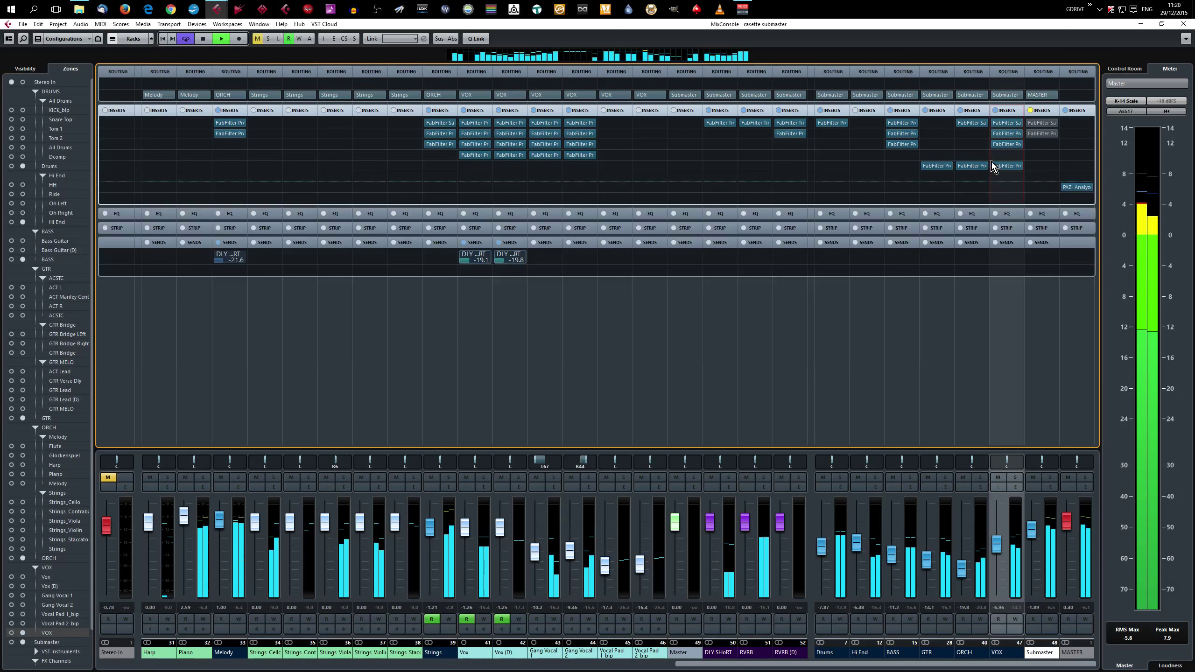
click(1042, 125)
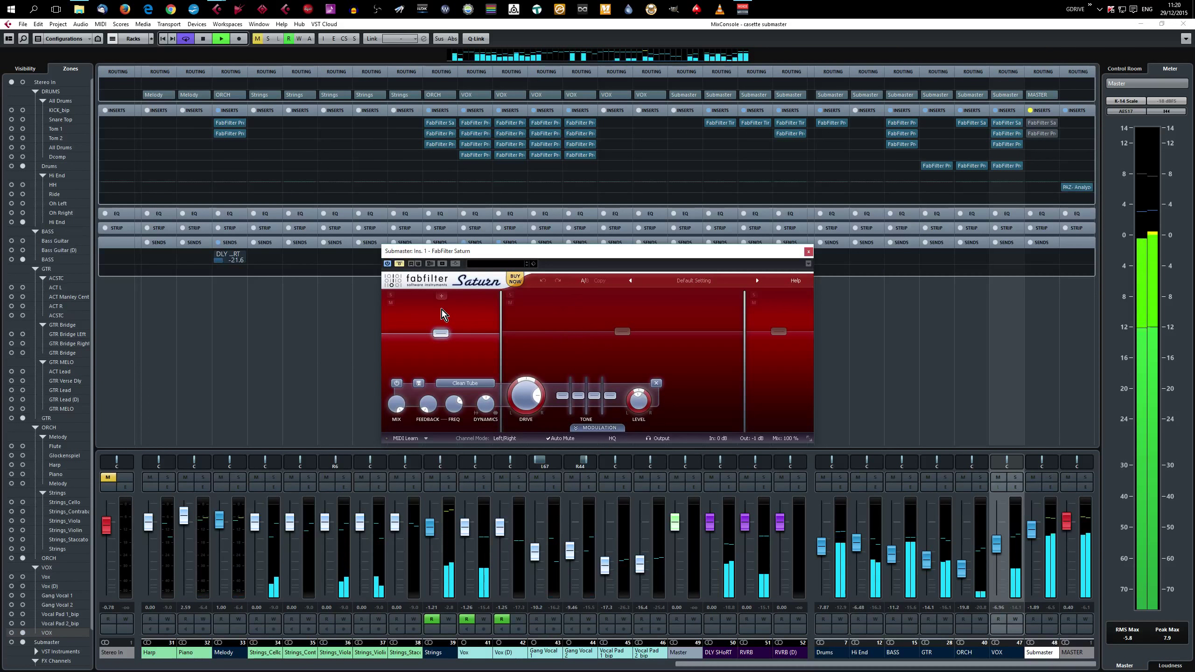
mouse_move(439, 335)
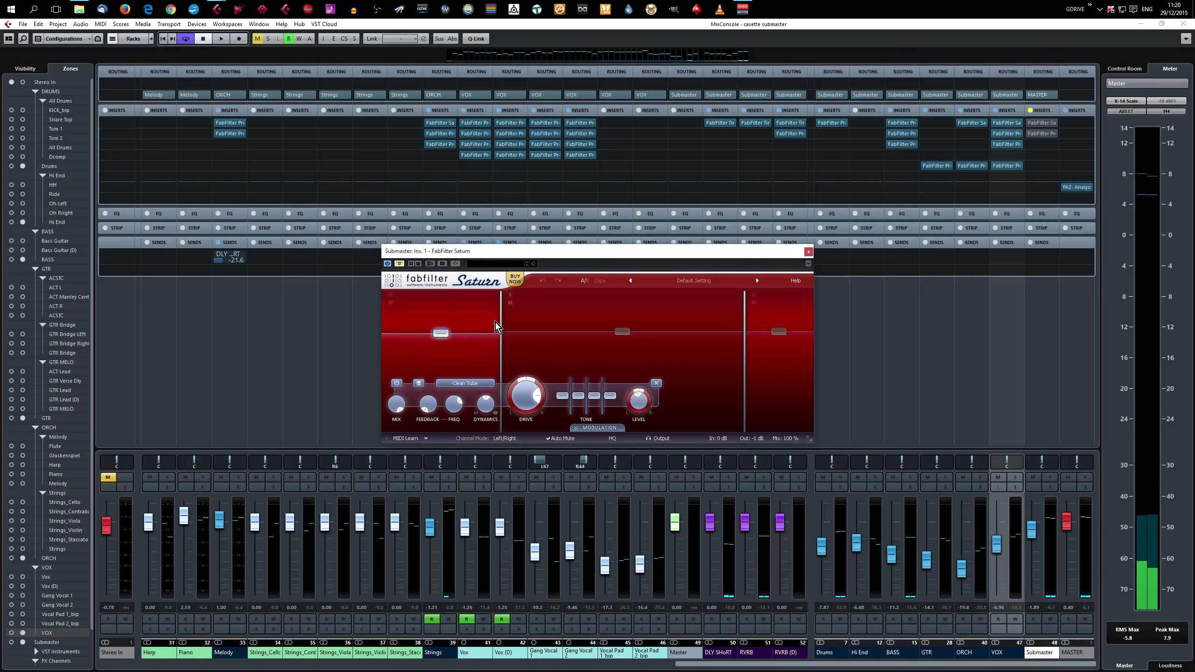
mouse_move(501, 325)
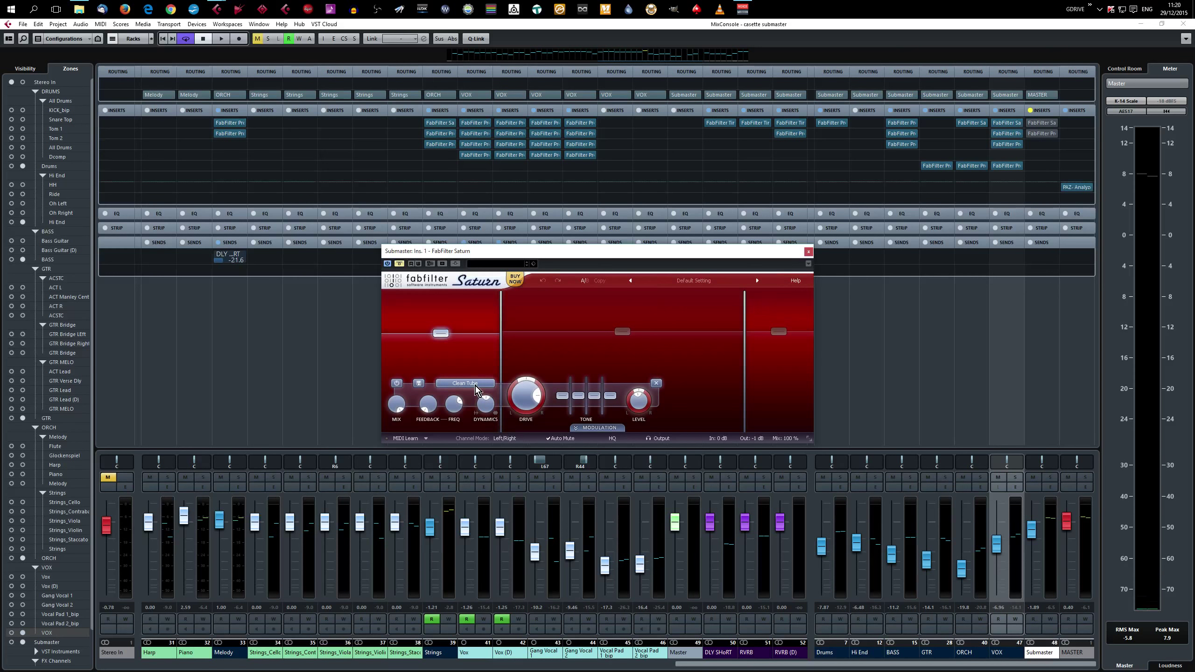
mouse_move(524, 408)
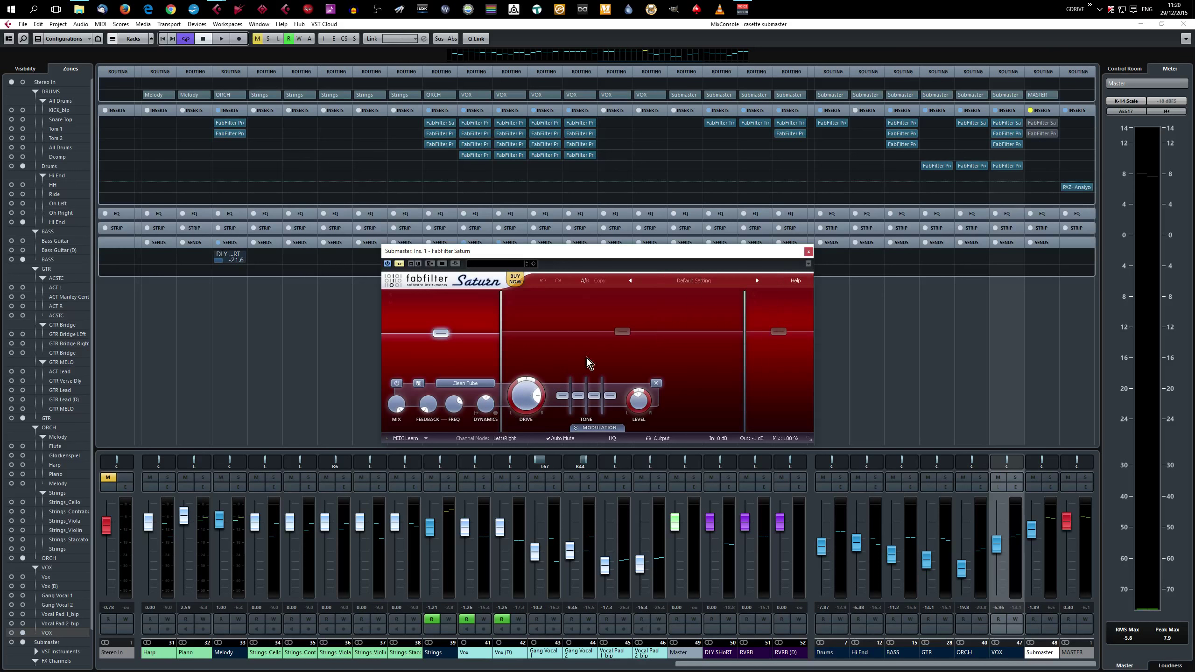
click(622, 332)
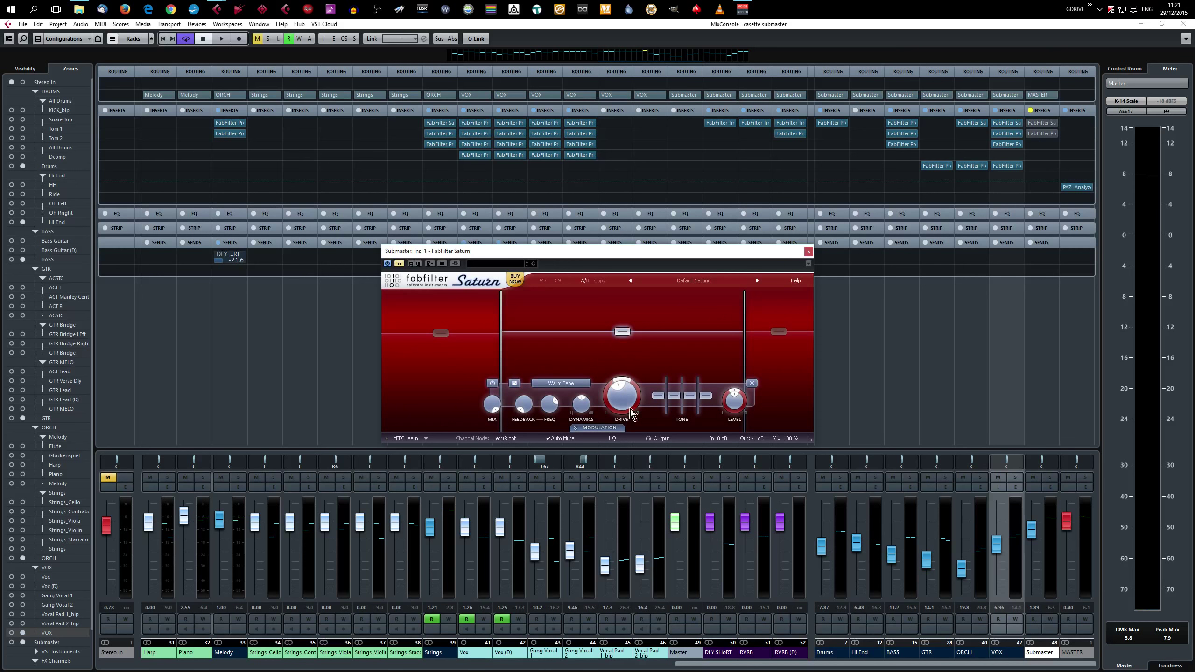
mouse_move(623, 399)
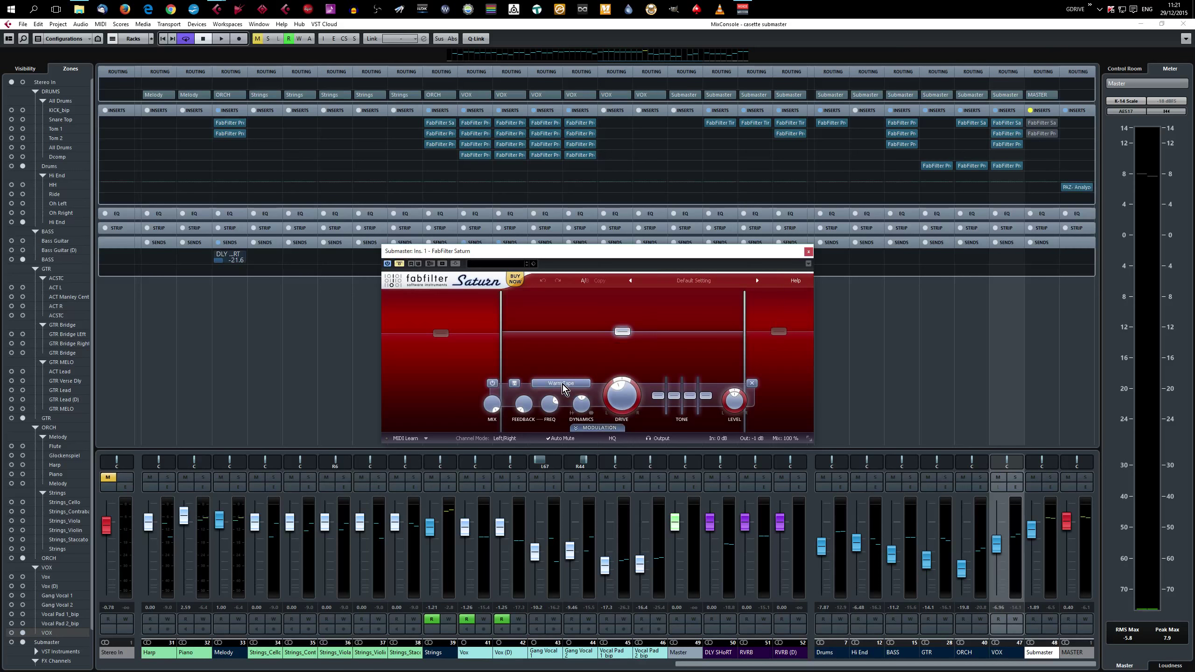
mouse_move(779, 332)
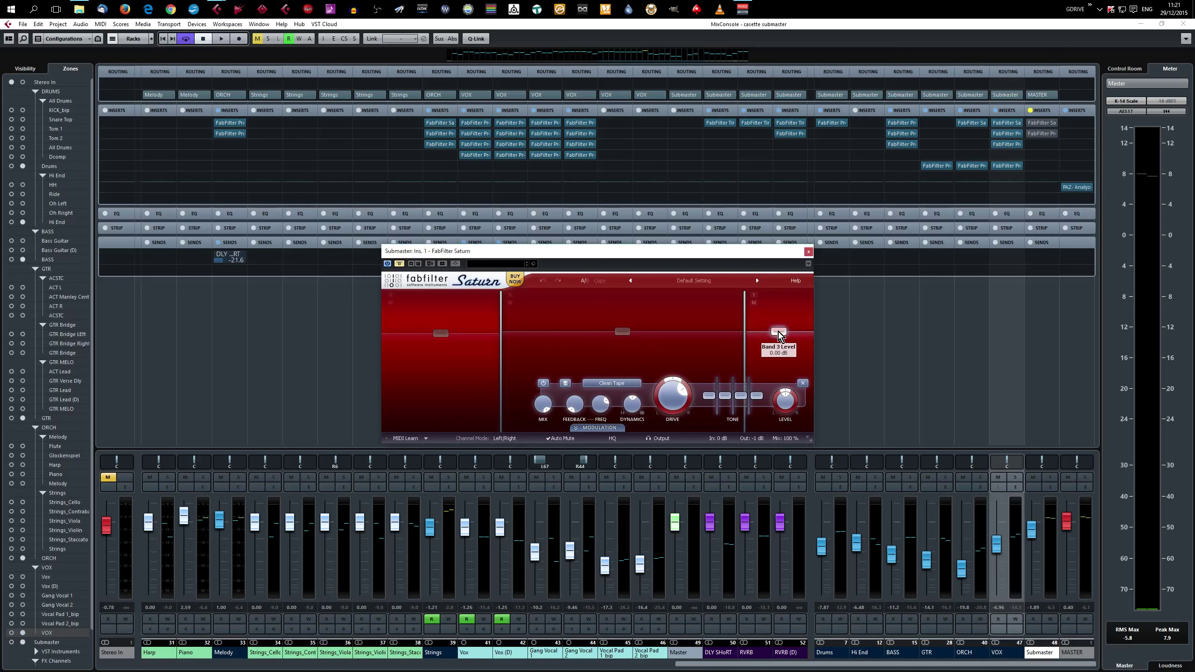
mouse_move(668, 401)
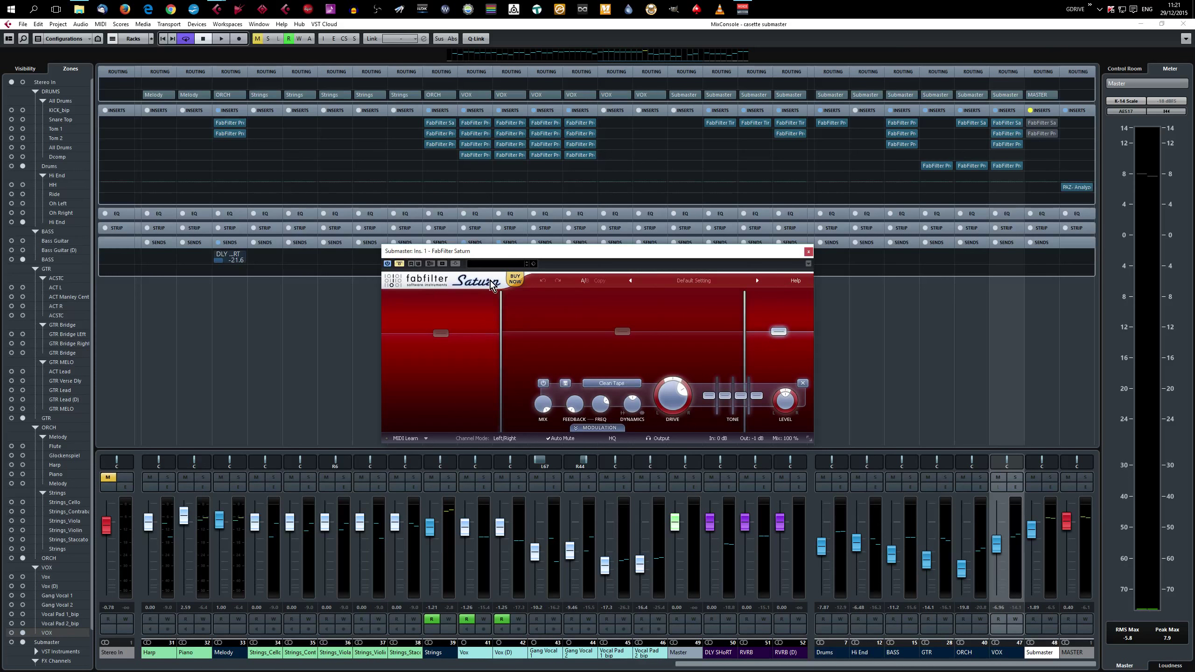
- Compare the playing mix with Saturn bypassed and active, leave Saturn enabled, and close its editor
click(399, 265)
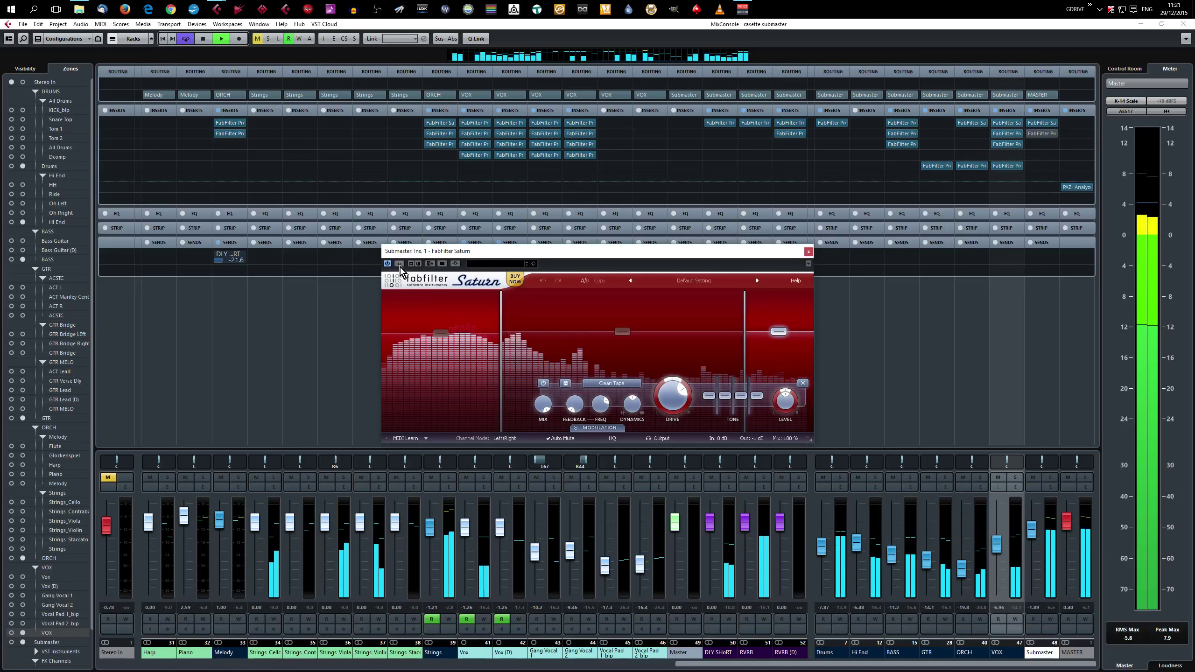
click(399, 265)
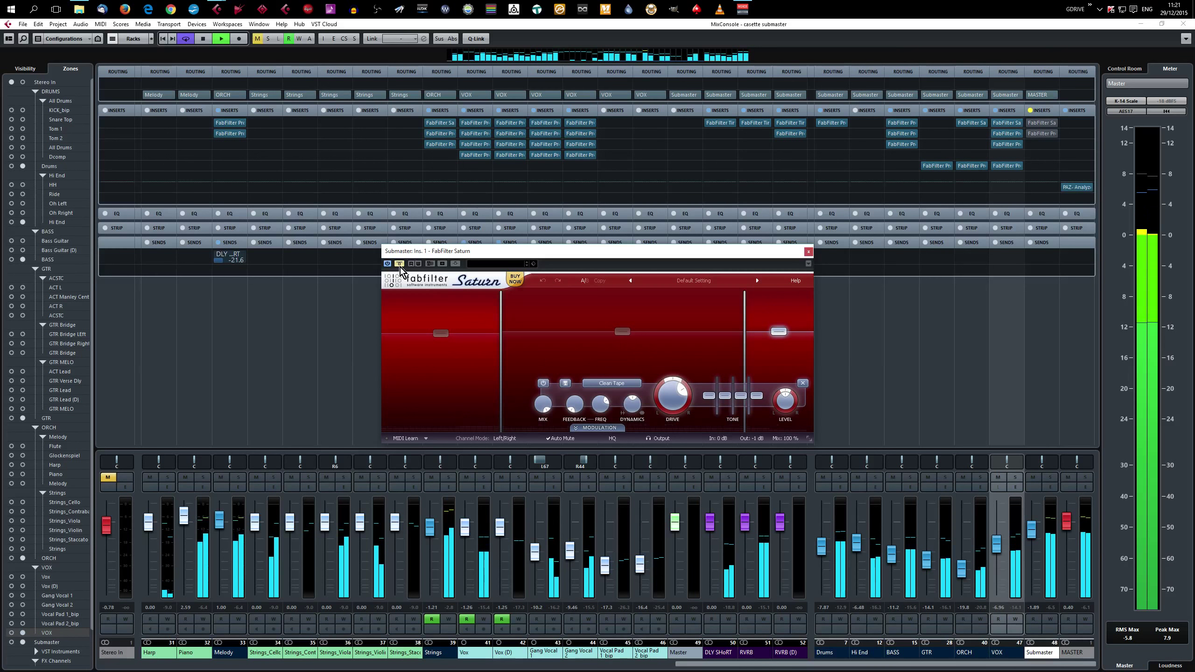
click(399, 265)
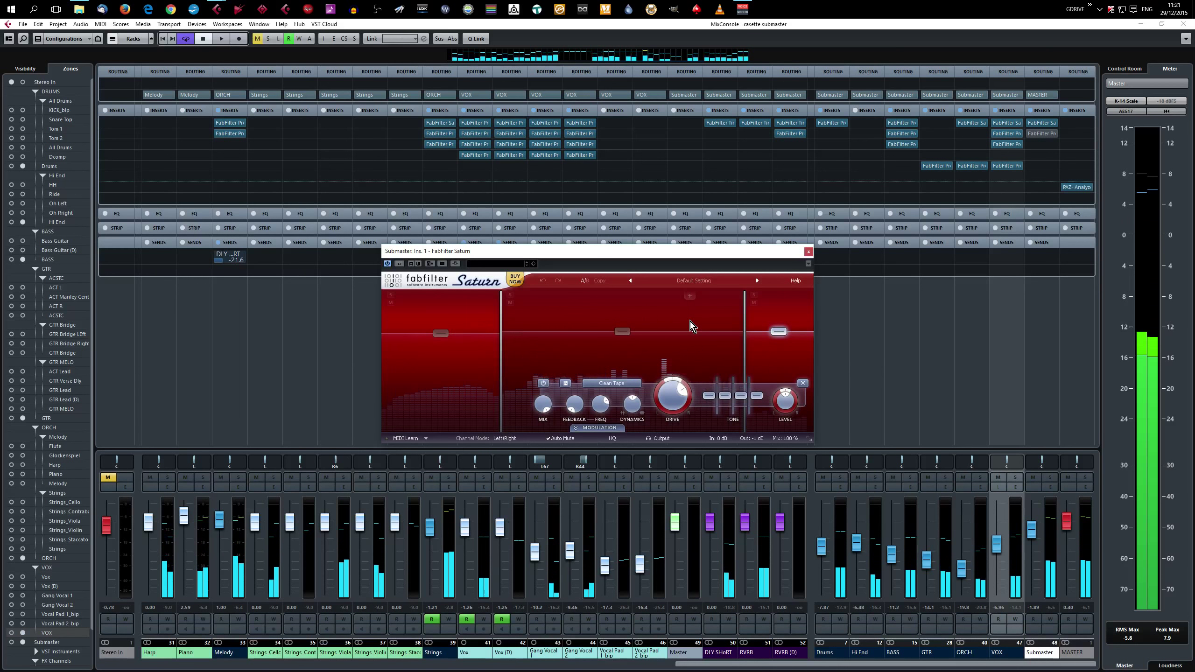
click(810, 251)
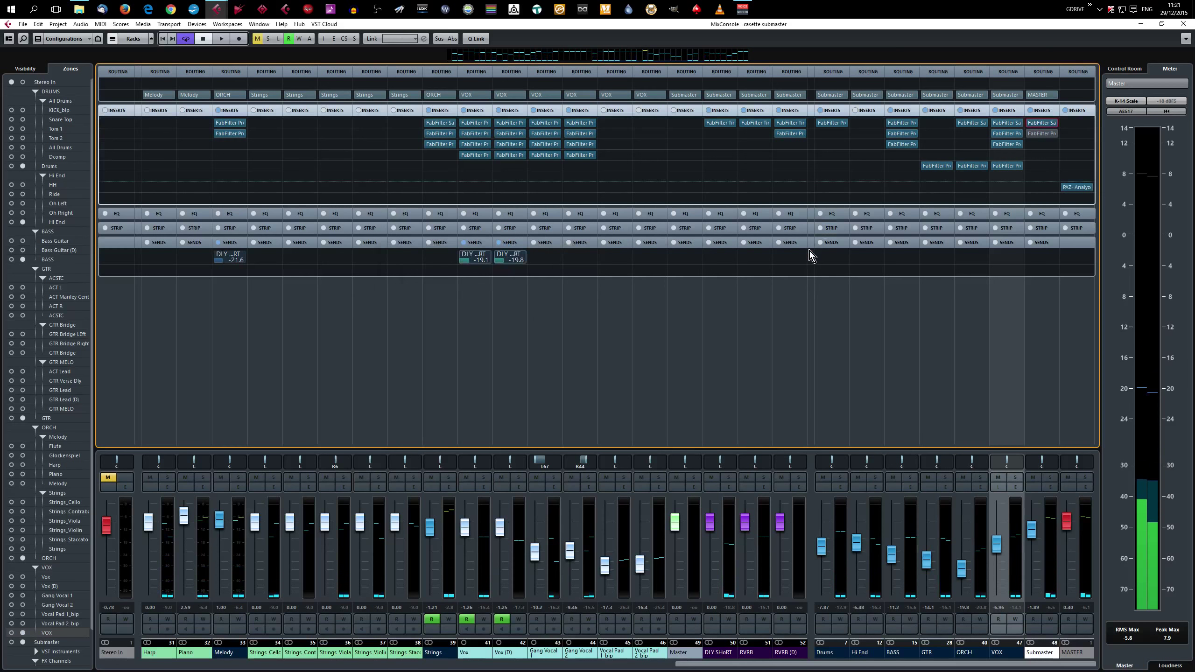
- Open the FabFilter Pro-L limiter in the Submaster's second insert and move its editor clear of the insert slots
mouse_move(1045, 137)
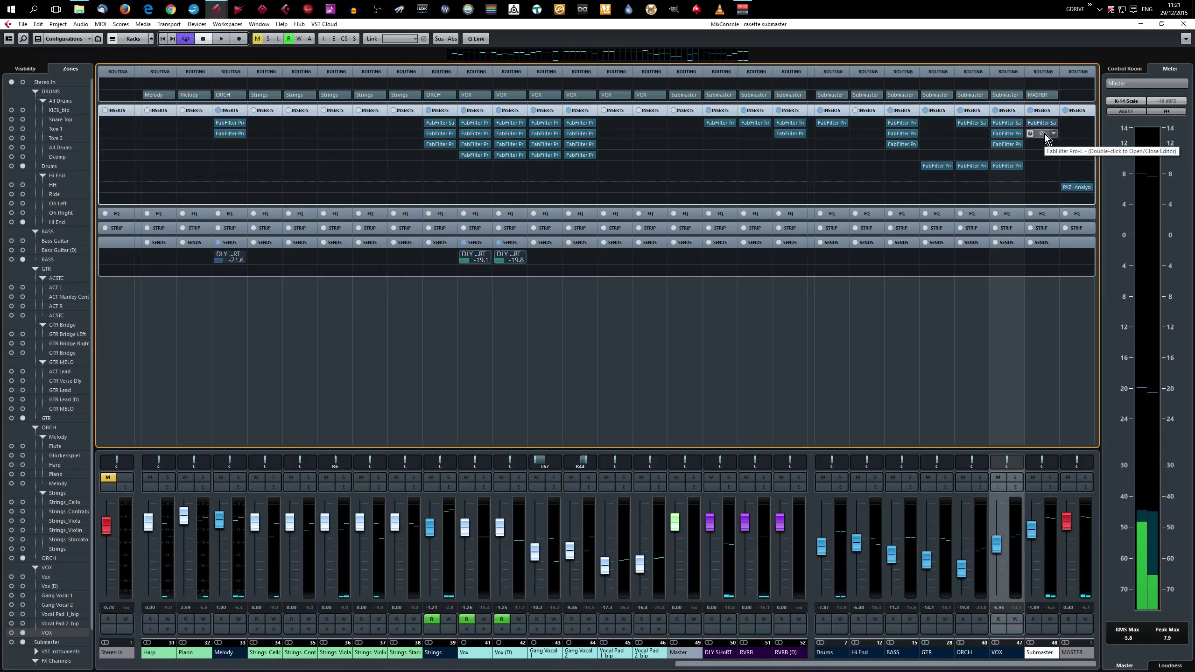
click(1043, 135)
click(555, 342)
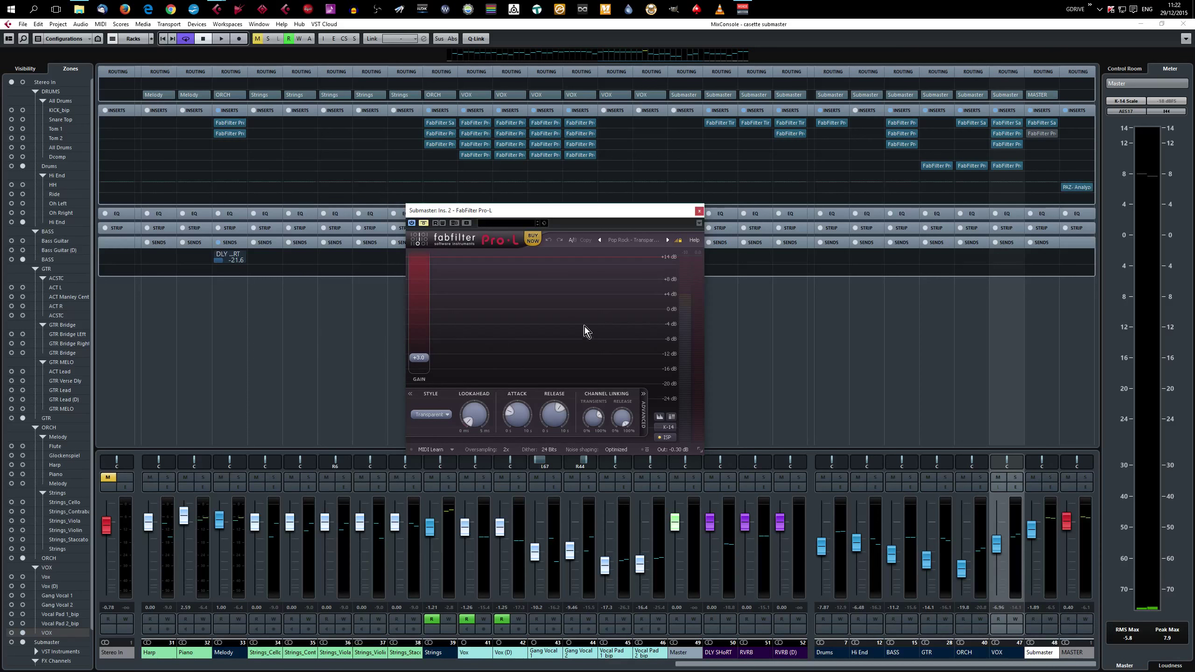
drag(565, 216, 557, 289)
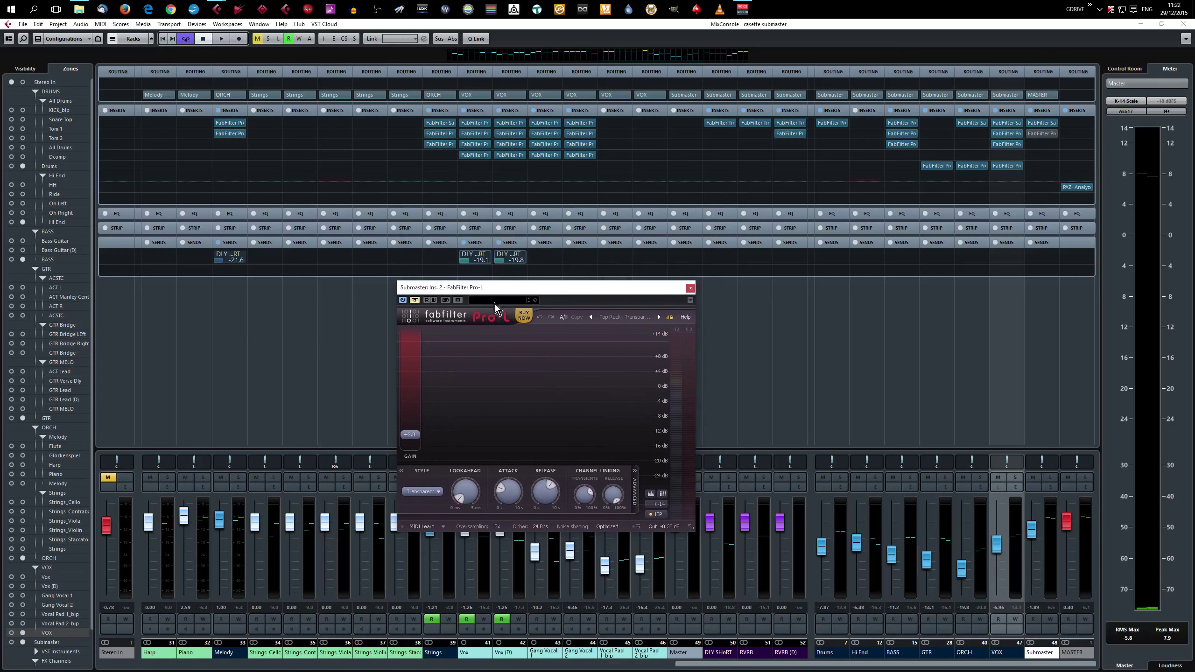
- Take Pro-L out of bypass while the mix plays, stop playback, and close the limiter's editor
key(space)
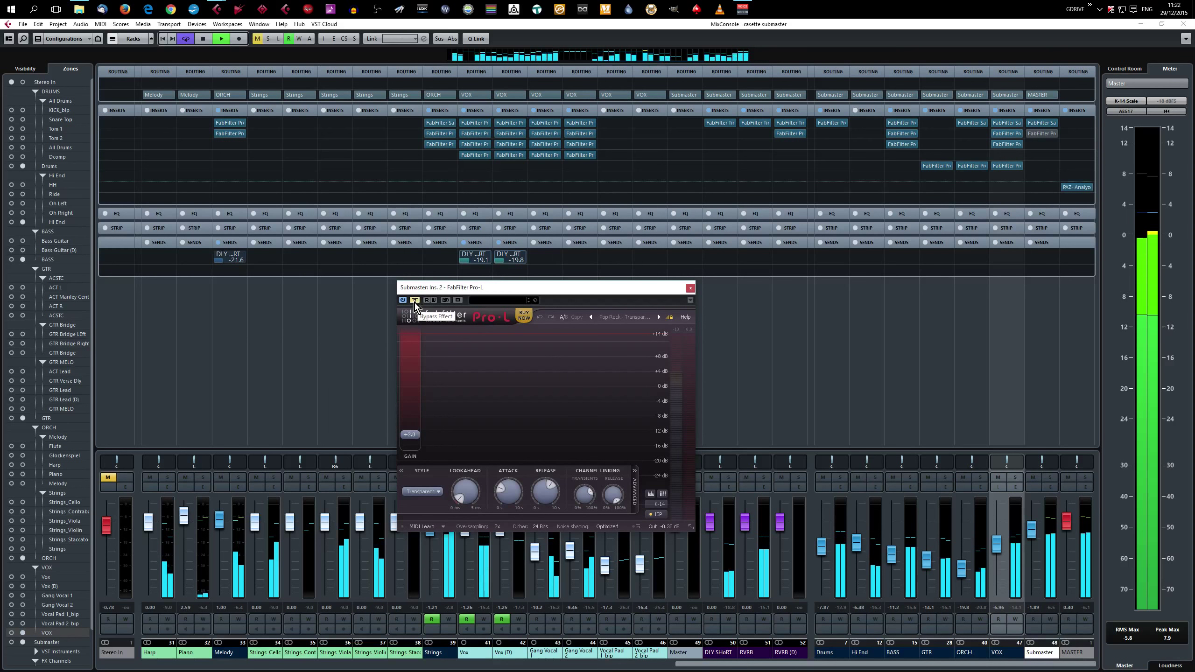
click(414, 301)
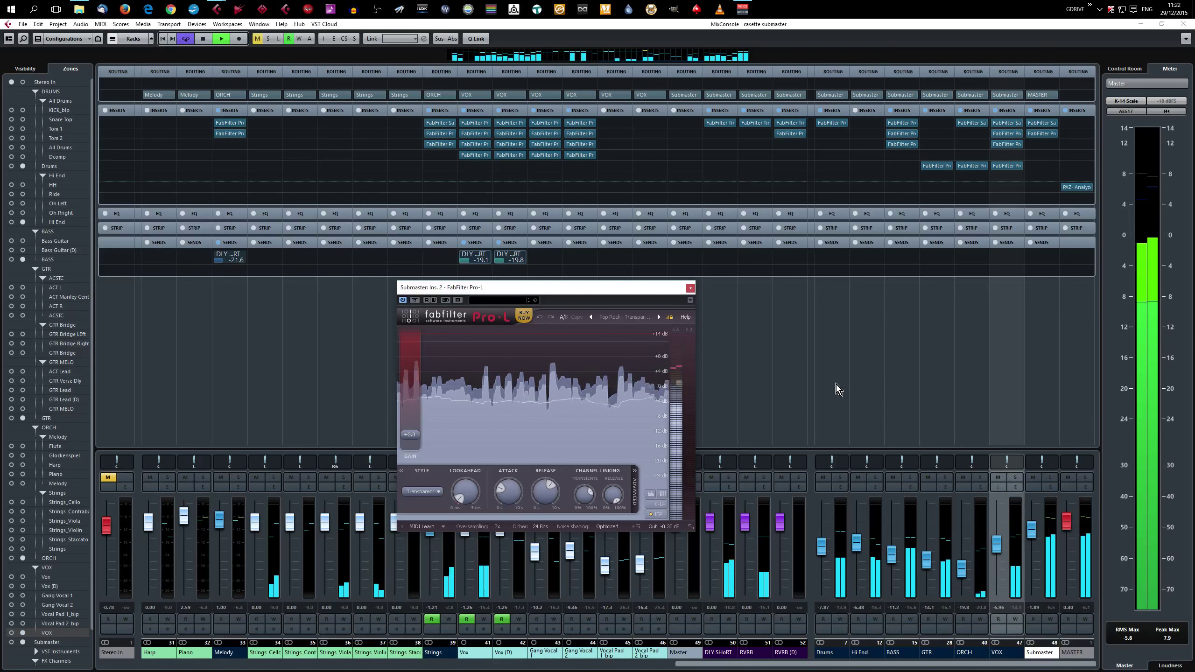
key(space)
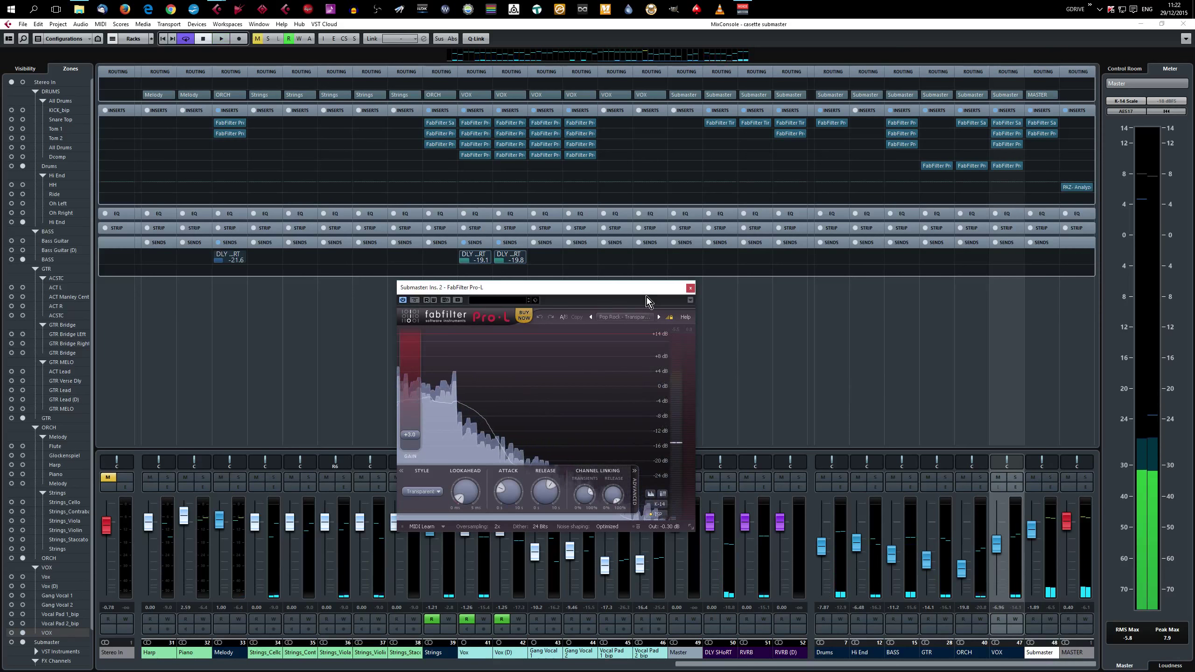
click(690, 290)
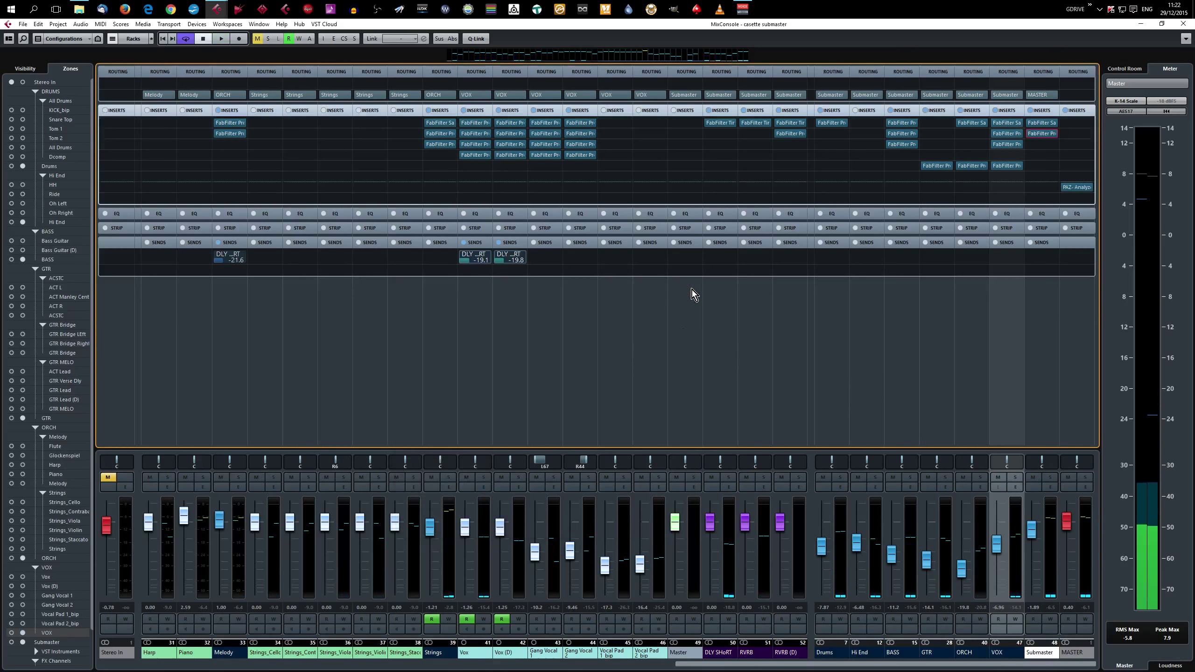
- Open the FabFilter Timeless 2 evaluation on the short delay channel and inspect its feedback, delay and filter controls
click(719, 124)
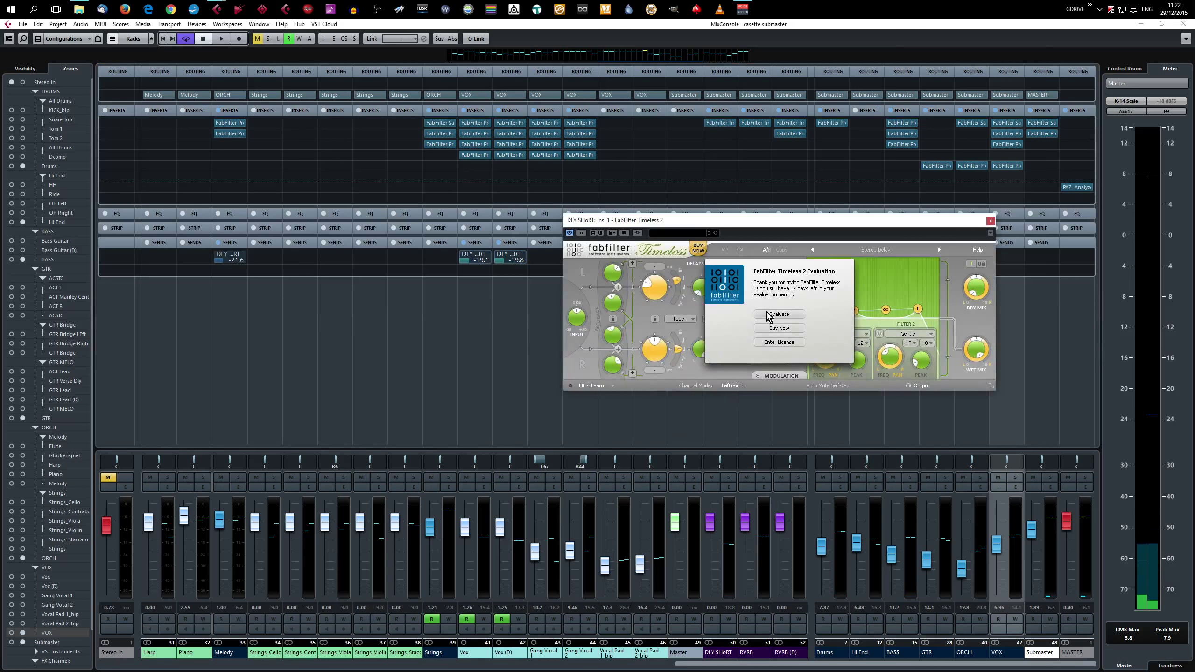
click(769, 315)
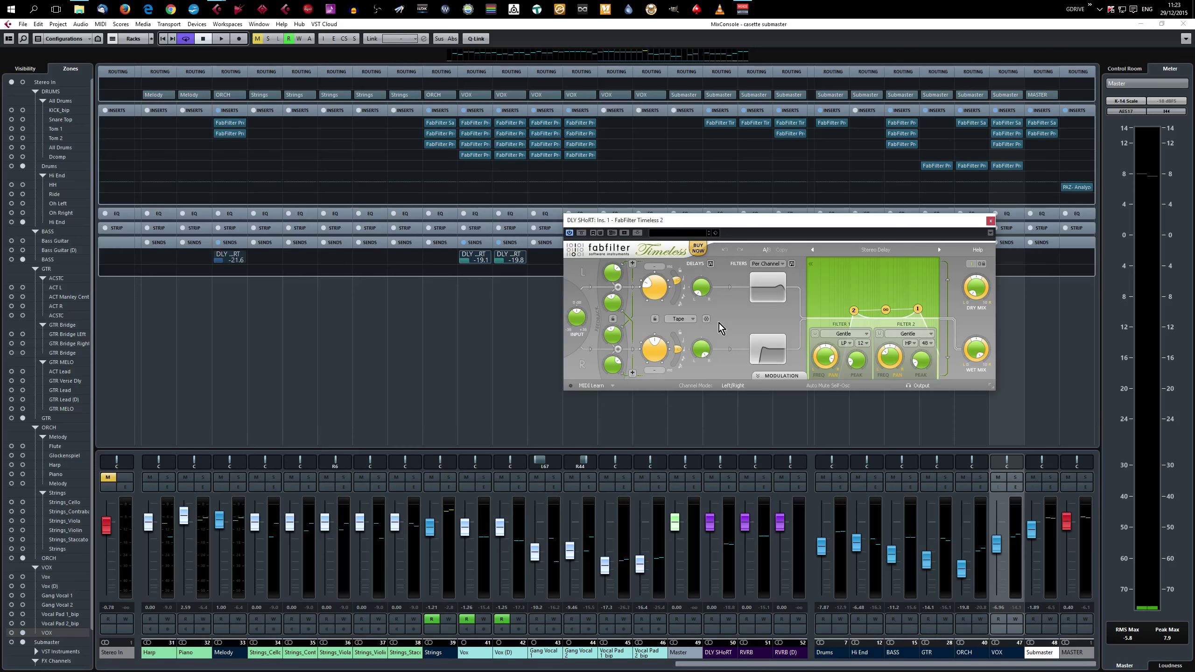
mouse_move(613, 310)
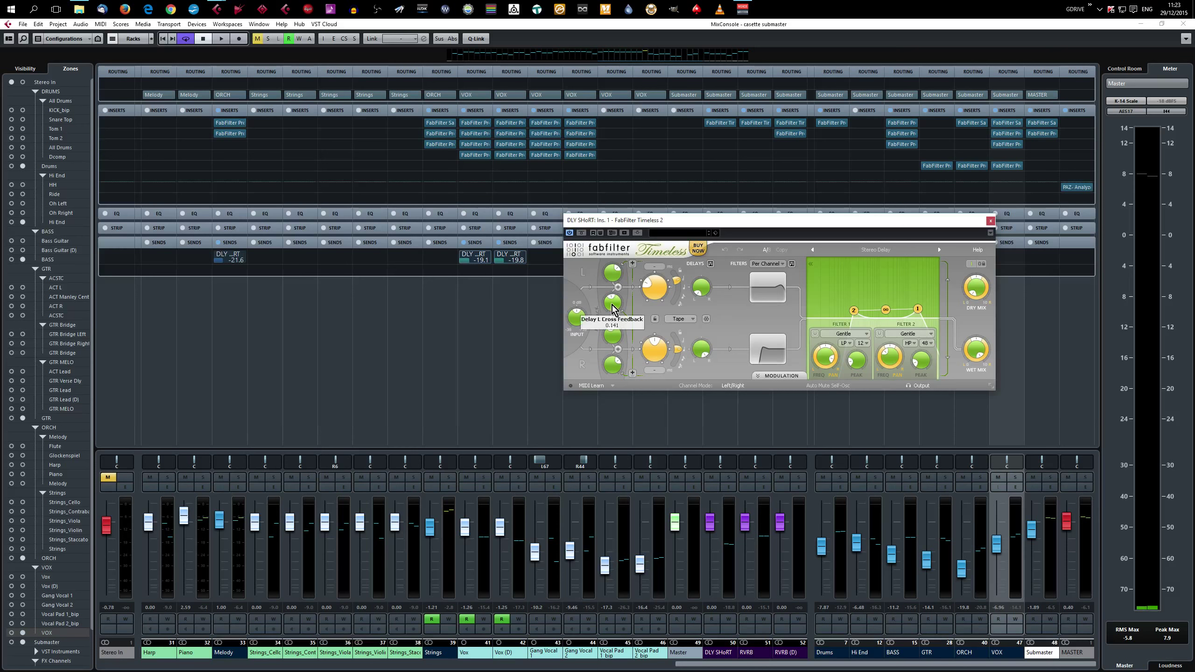
mouse_move(609, 282)
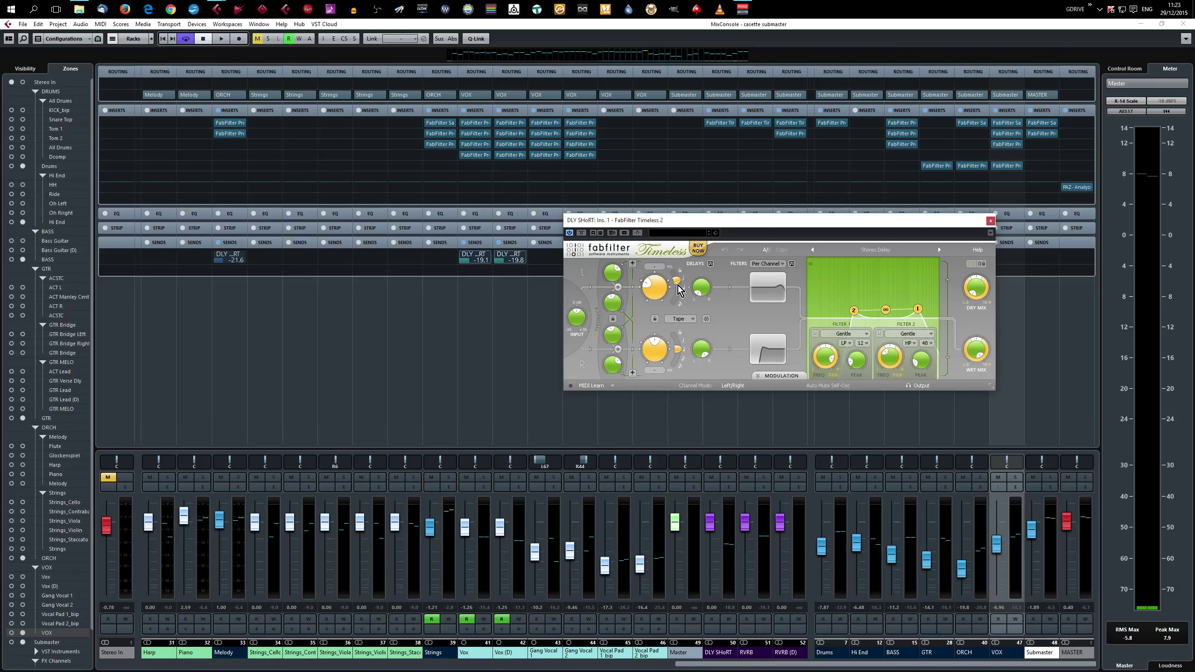
mouse_move(679, 290)
mouse_move(763, 288)
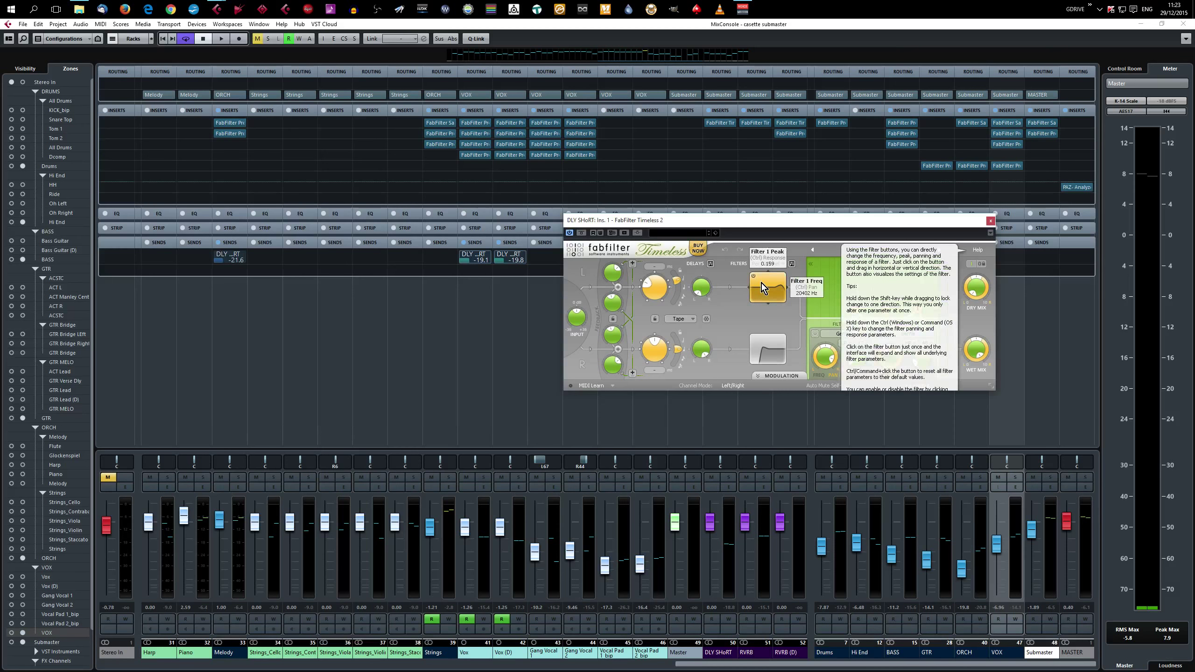
- Examine the Filter 1 and Filter 2 settings of Timeless 2, leaving the detailed filter display expanded
click(765, 288)
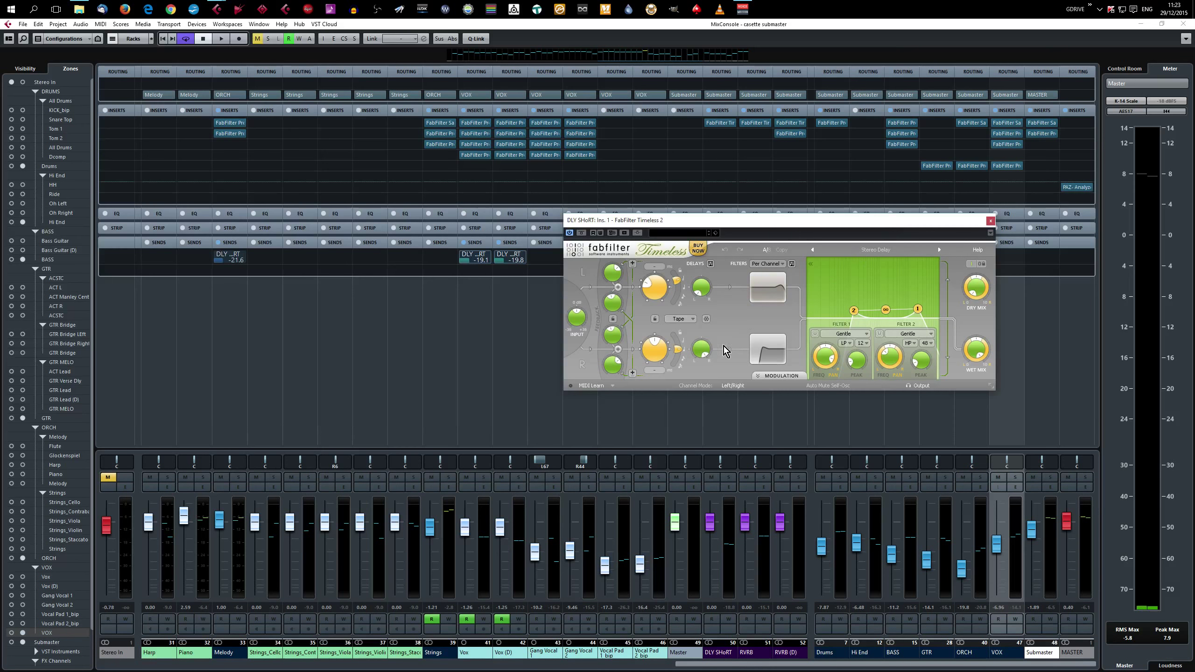
click(768, 349)
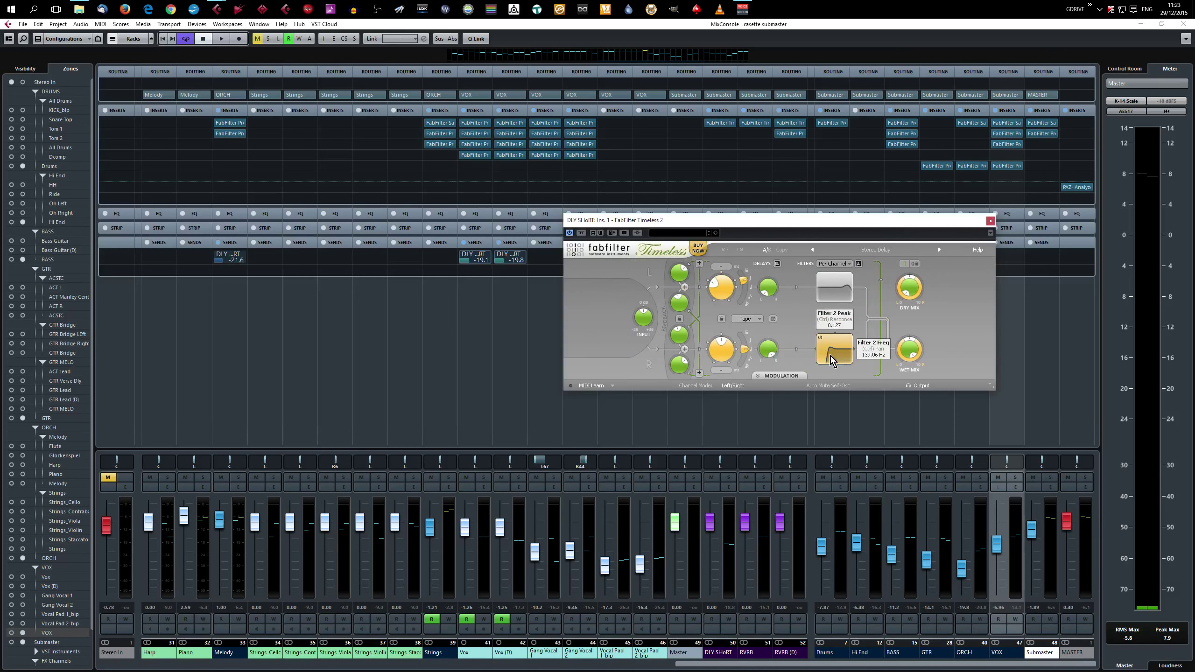
click(836, 289)
click(772, 291)
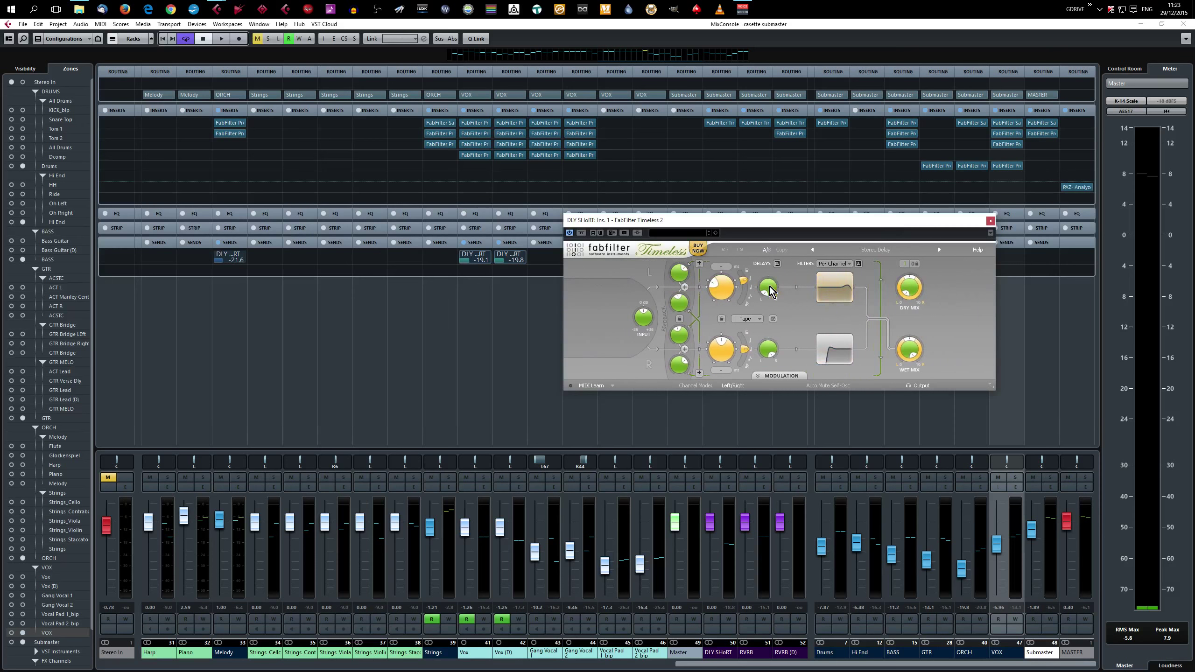
click(838, 287)
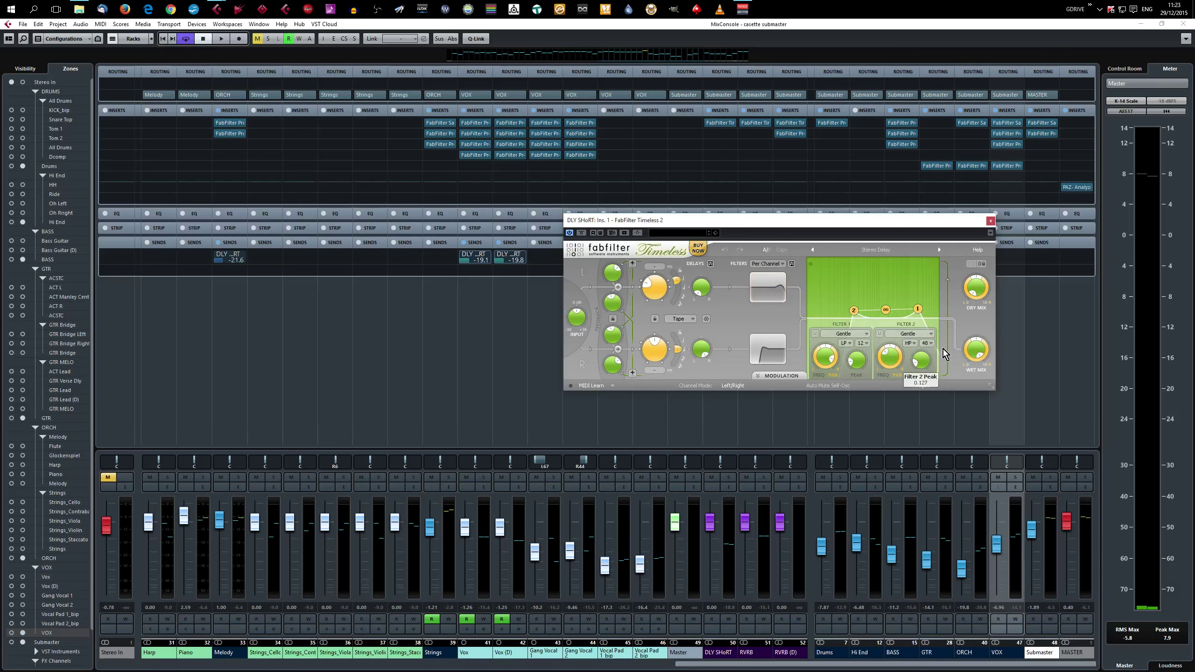
- Close the short delay's editor, inspect the Timeless 2 delay and filter settings on the RVRB channel, and close that editor
mouse_move(862, 321)
click(991, 220)
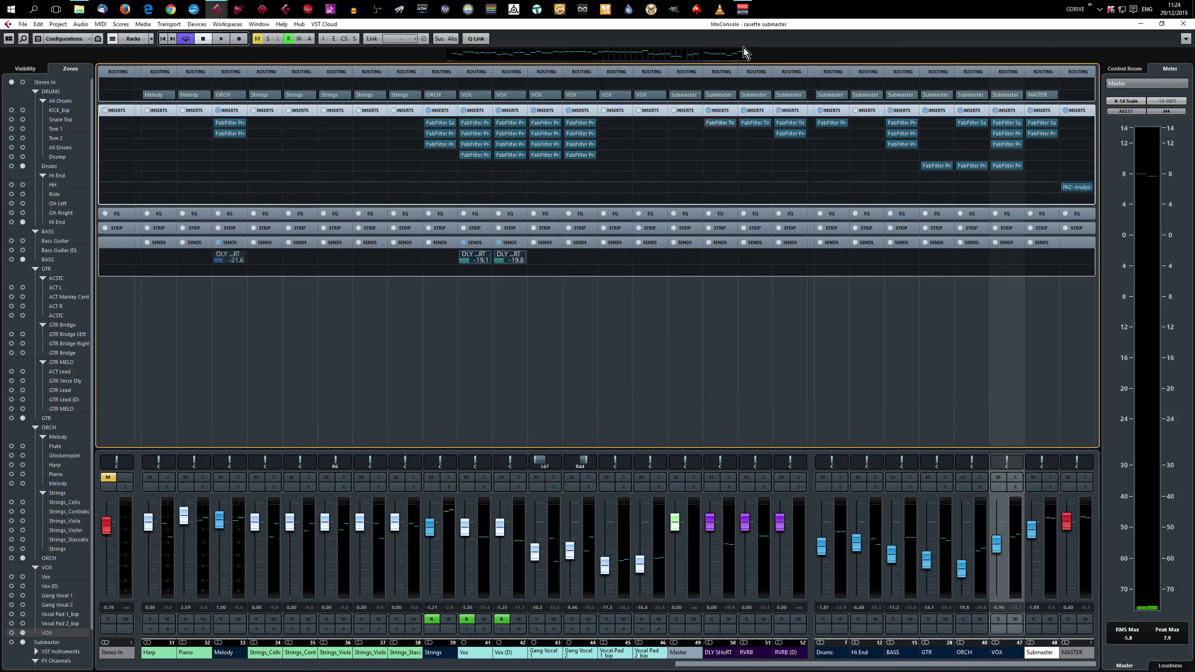
click(754, 124)
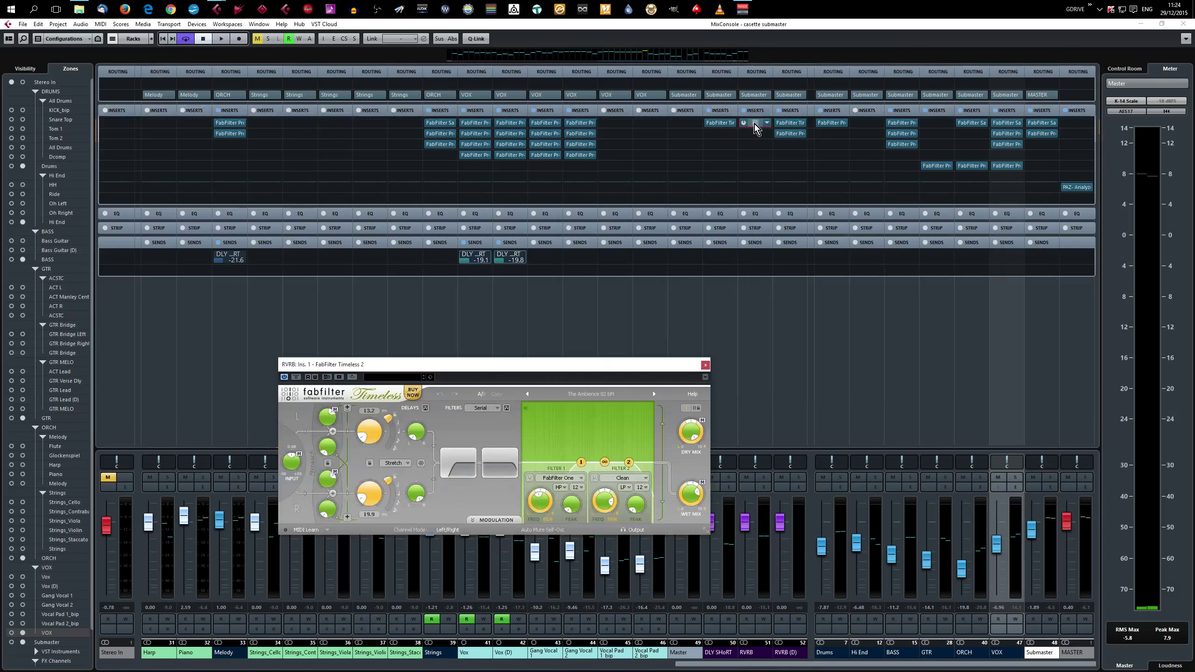
drag(498, 371, 481, 287)
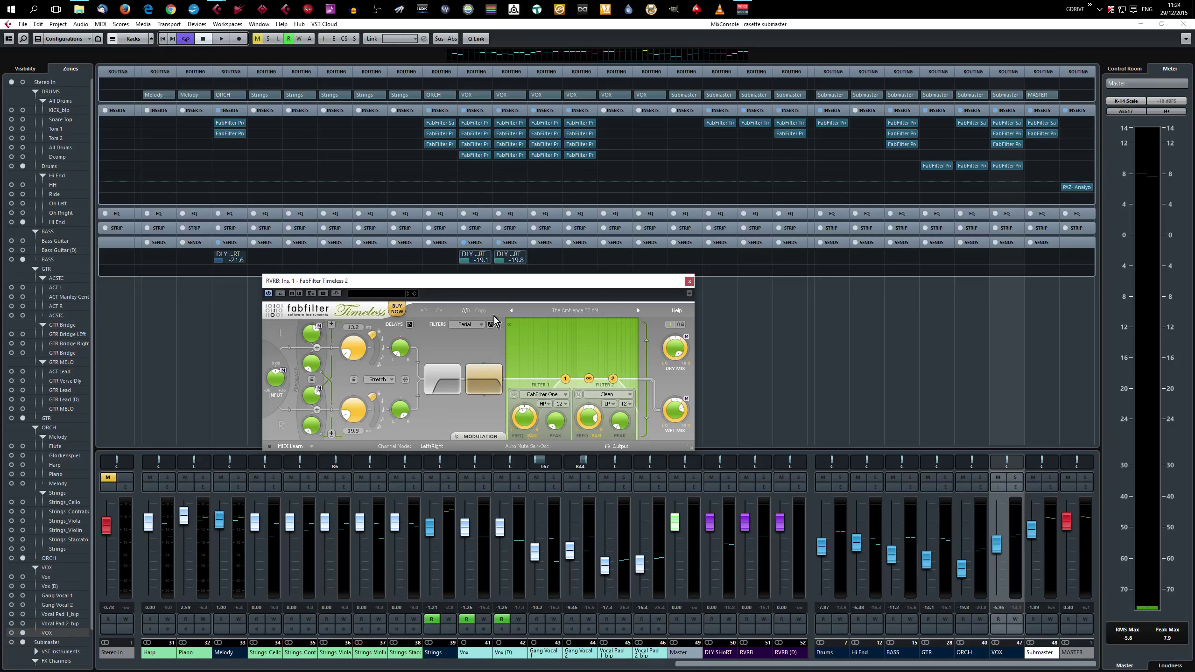
drag(529, 285, 556, 280)
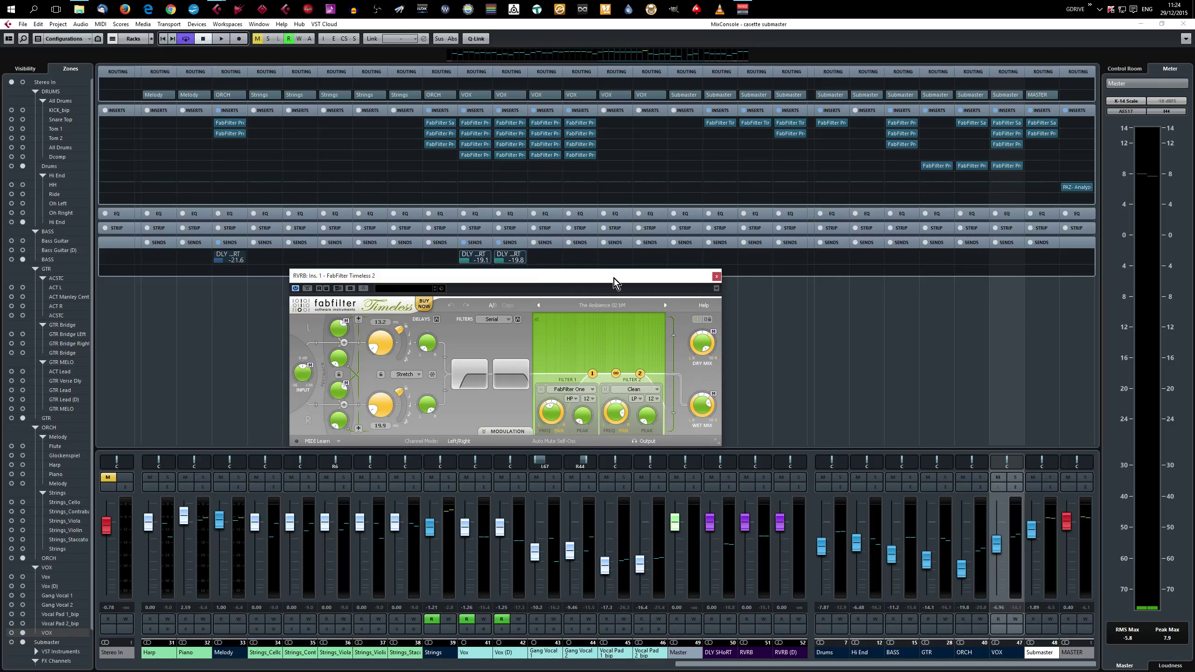
click(717, 278)
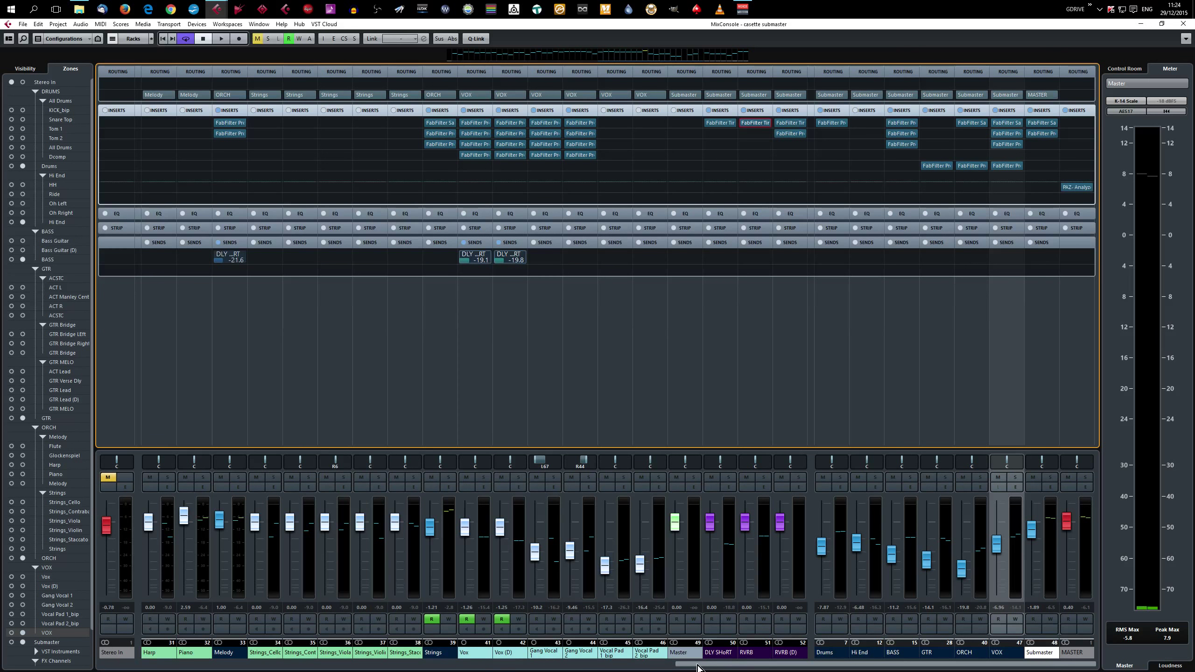
- Inspect the Timeless 2 filter settings in the first insert of the RVRB (D) channel and close the editor
click(698, 668)
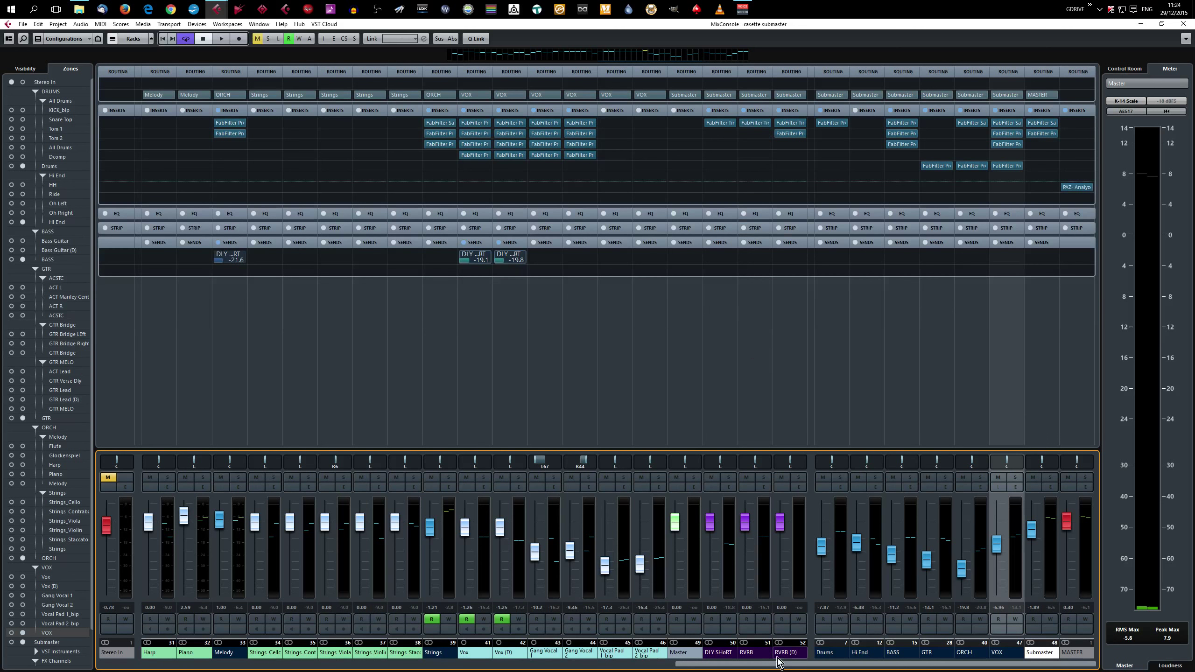
click(790, 126)
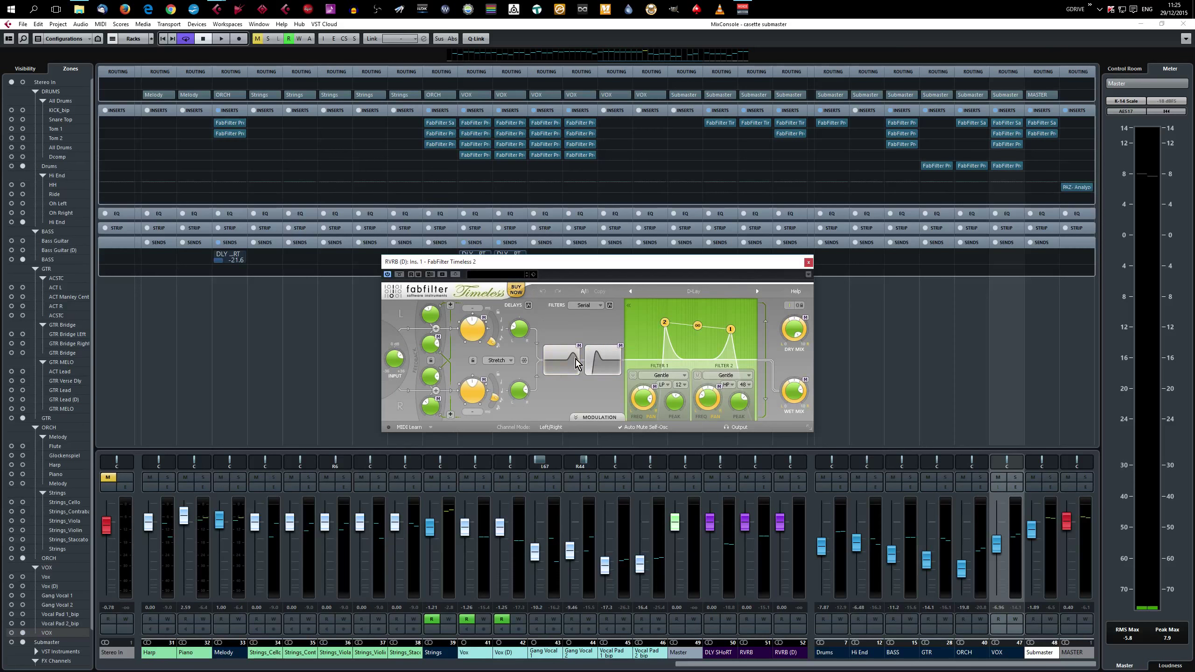
click(809, 263)
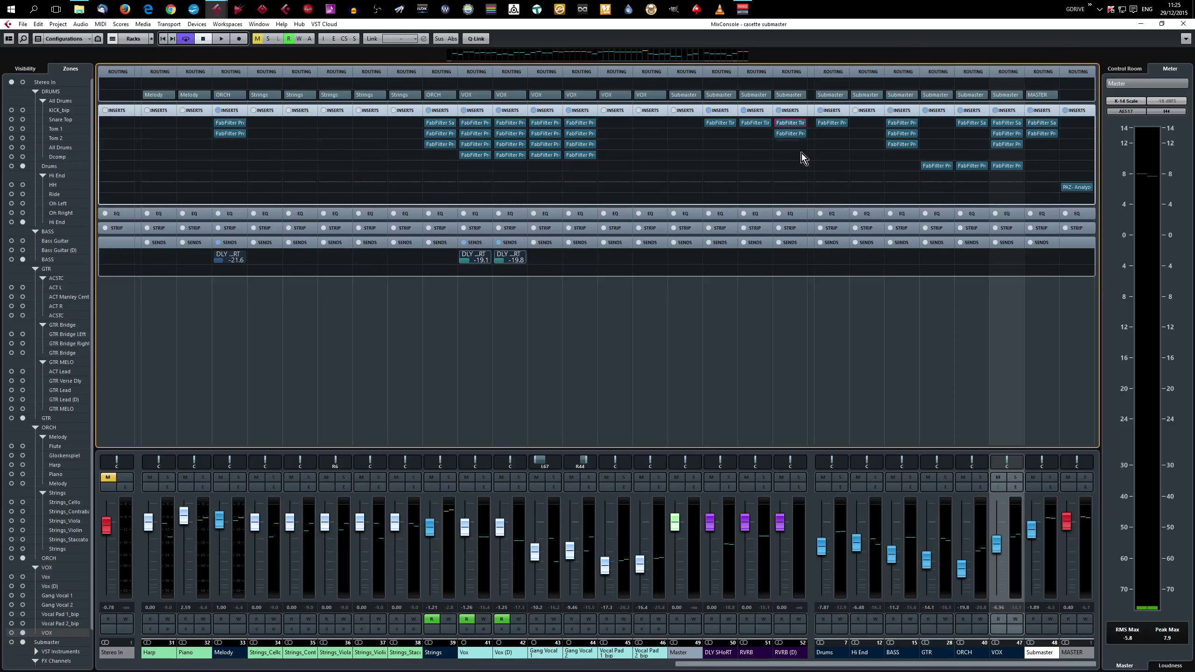
- Examine the low-cut and high-cut bands of the FabFilter Pro-Q 2 on RVRB (D), then close the equalizer
click(791, 134)
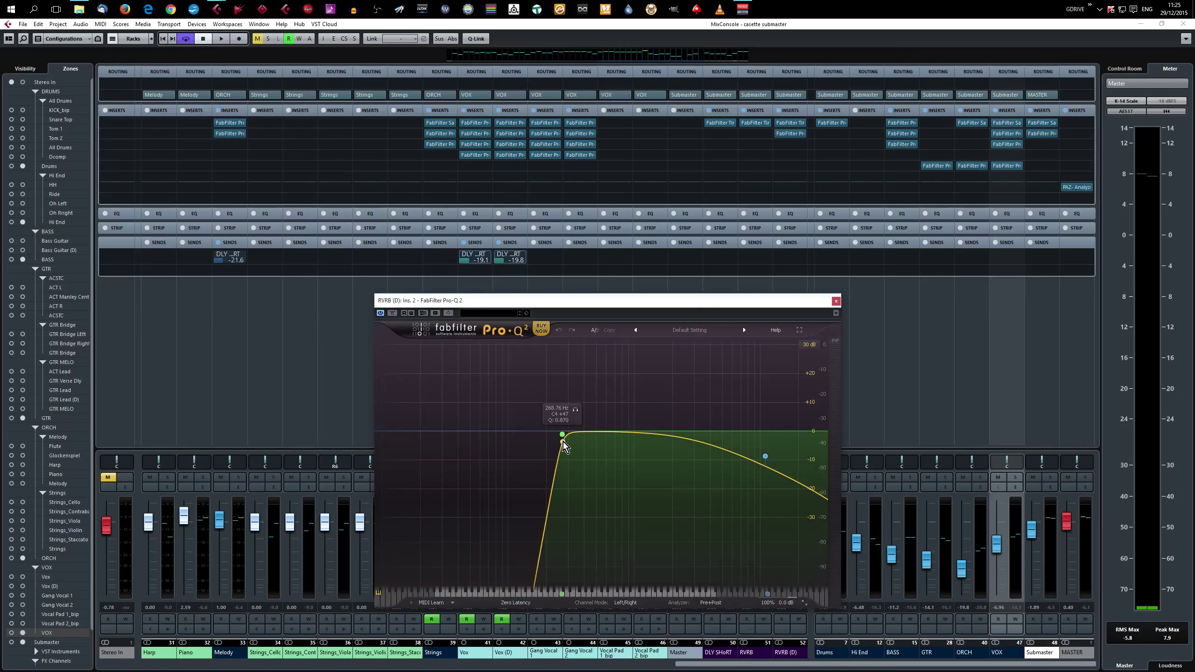
click(766, 456)
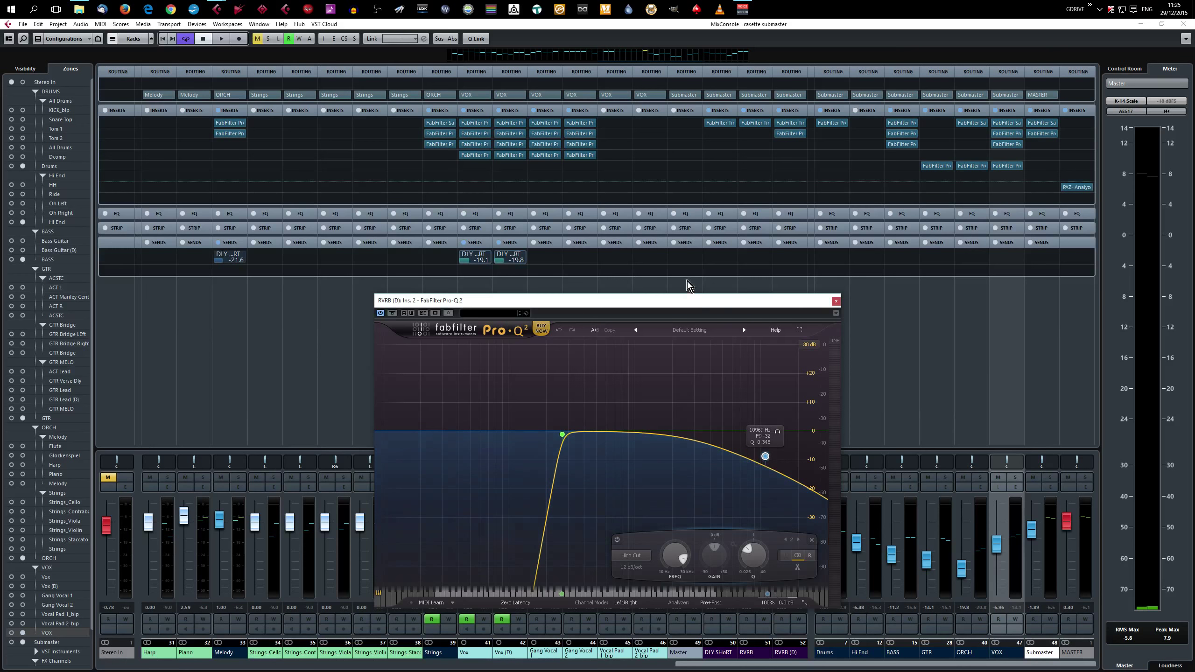
click(836, 302)
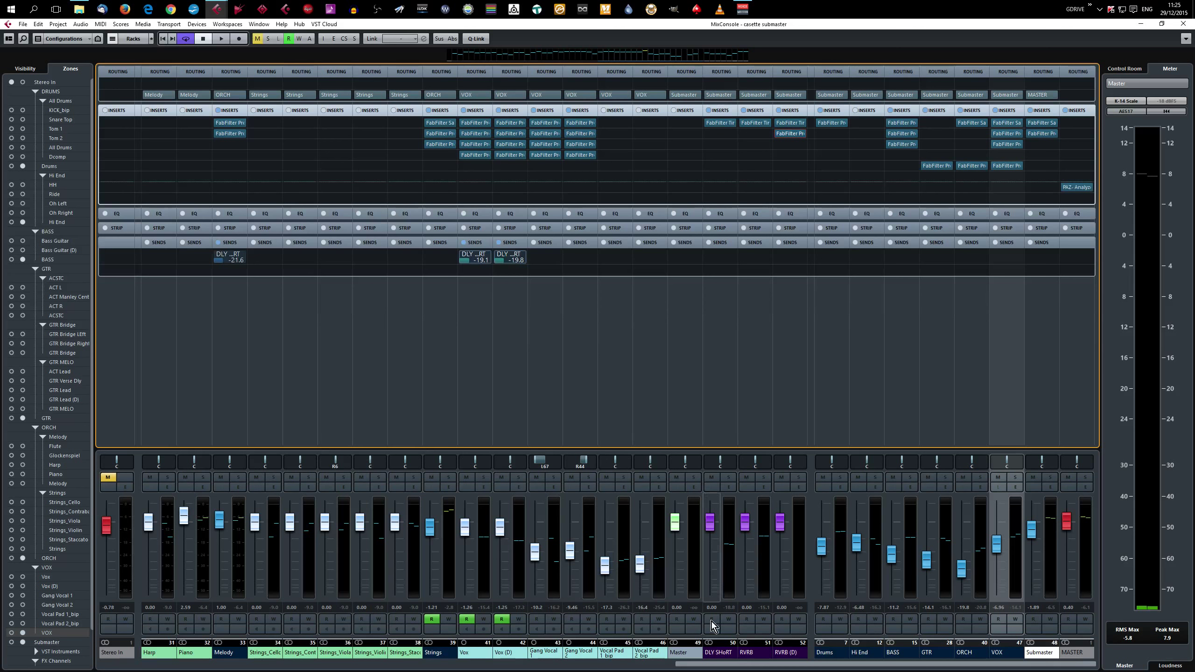
- Select the DLY SHoRT channel, leave the mixer for the project window, and show the whole song's length in the arrangement
click(714, 654)
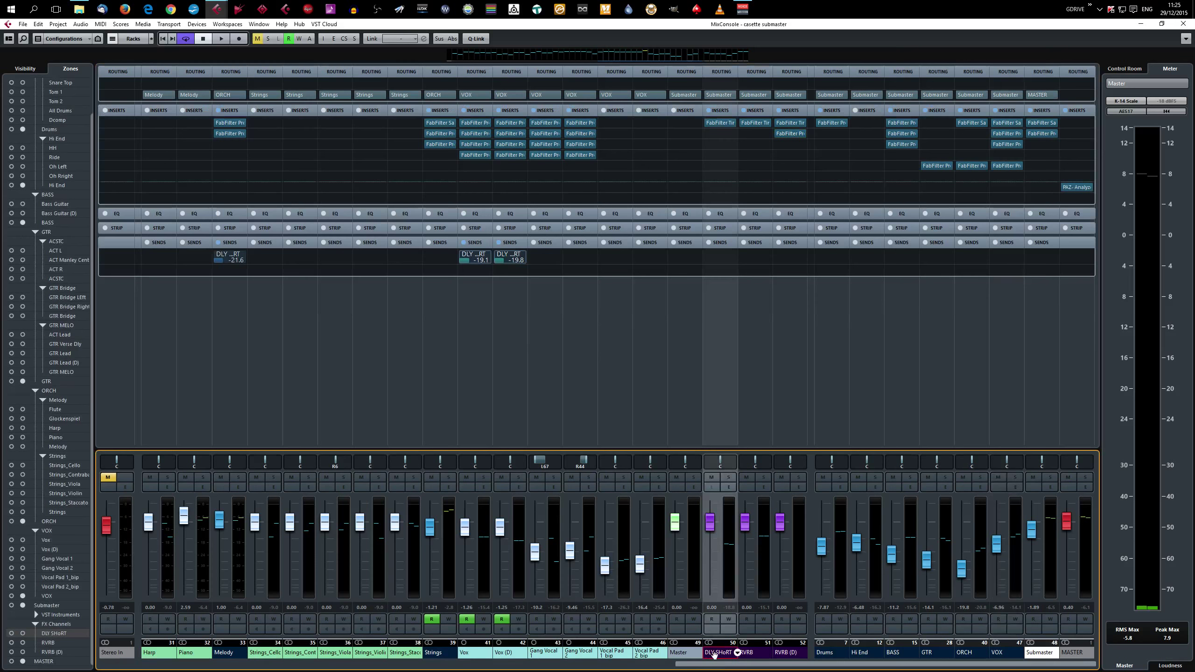
click(1182, 24)
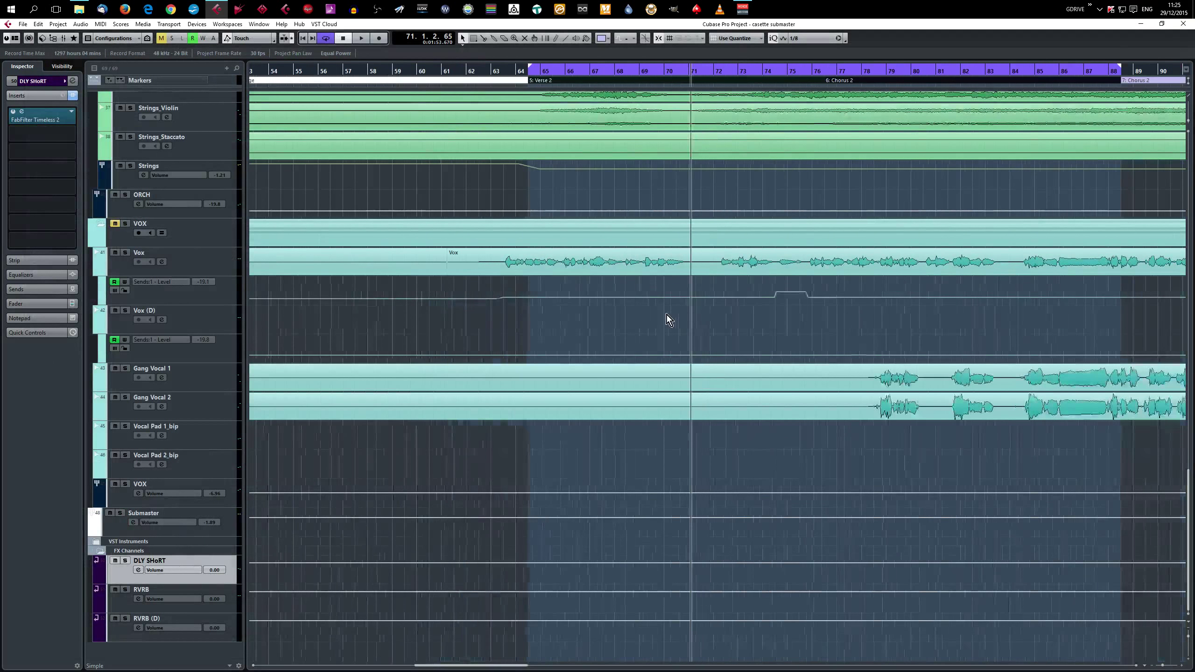
key(g)
key(g)
key(g)
key(g)
key(g)
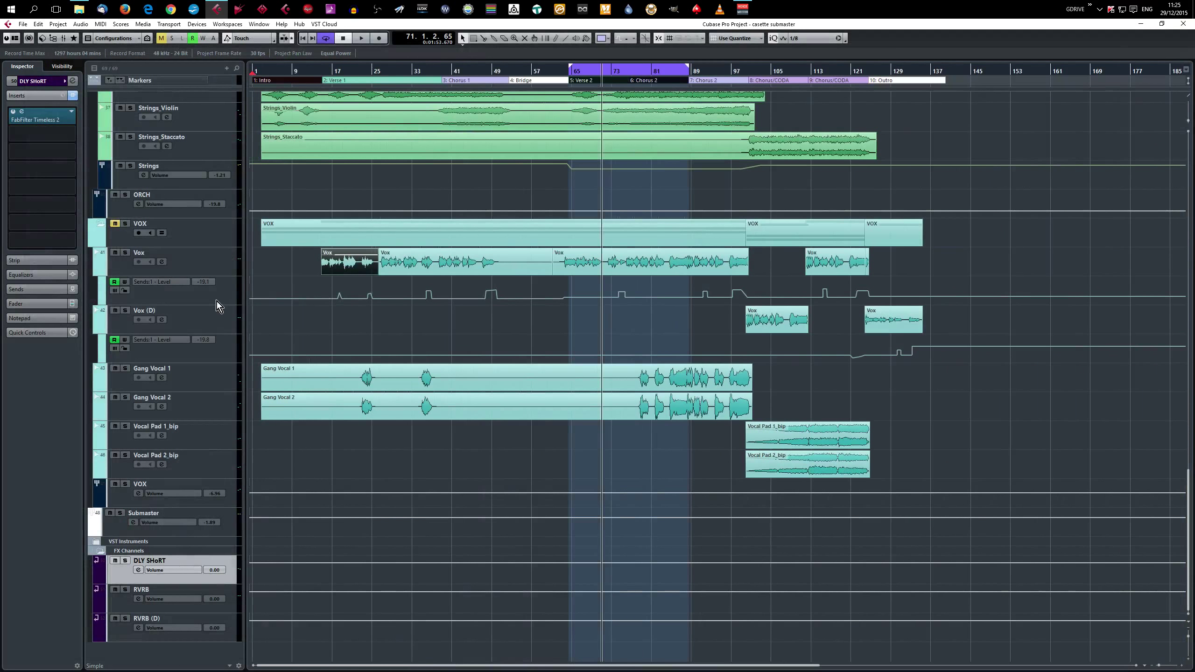
- Show the Vox track's sends and audition the DLY SHoRT send automation from Chorus 1 up to the Bridge, then stop playback
click(219, 269)
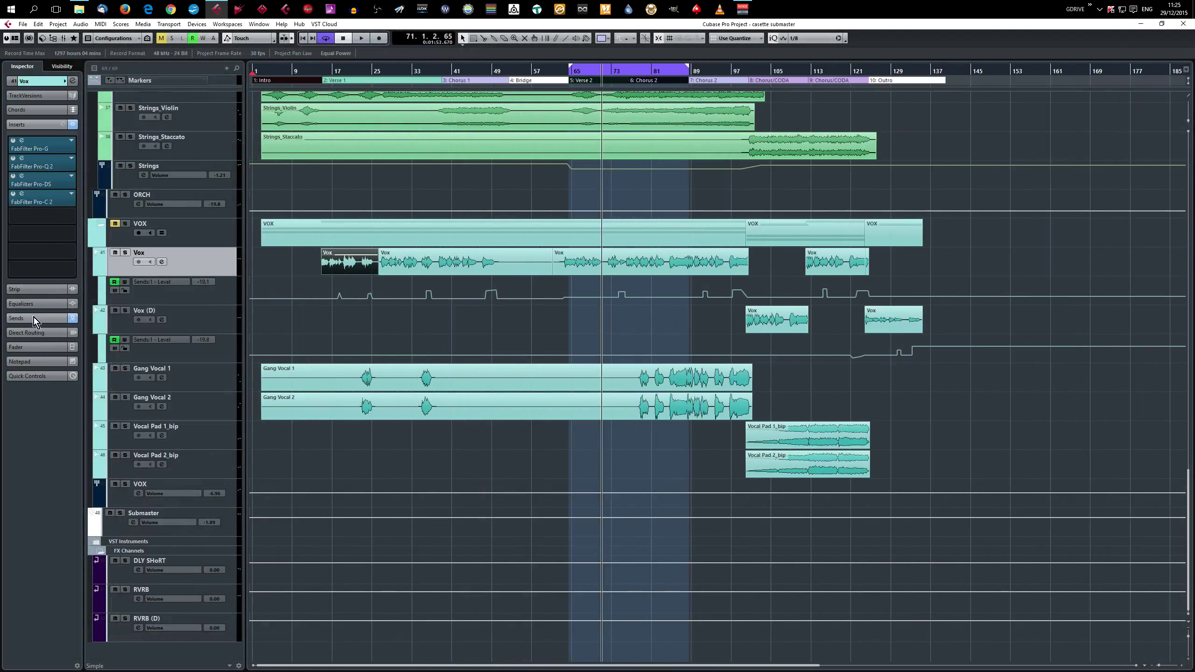
click(28, 318)
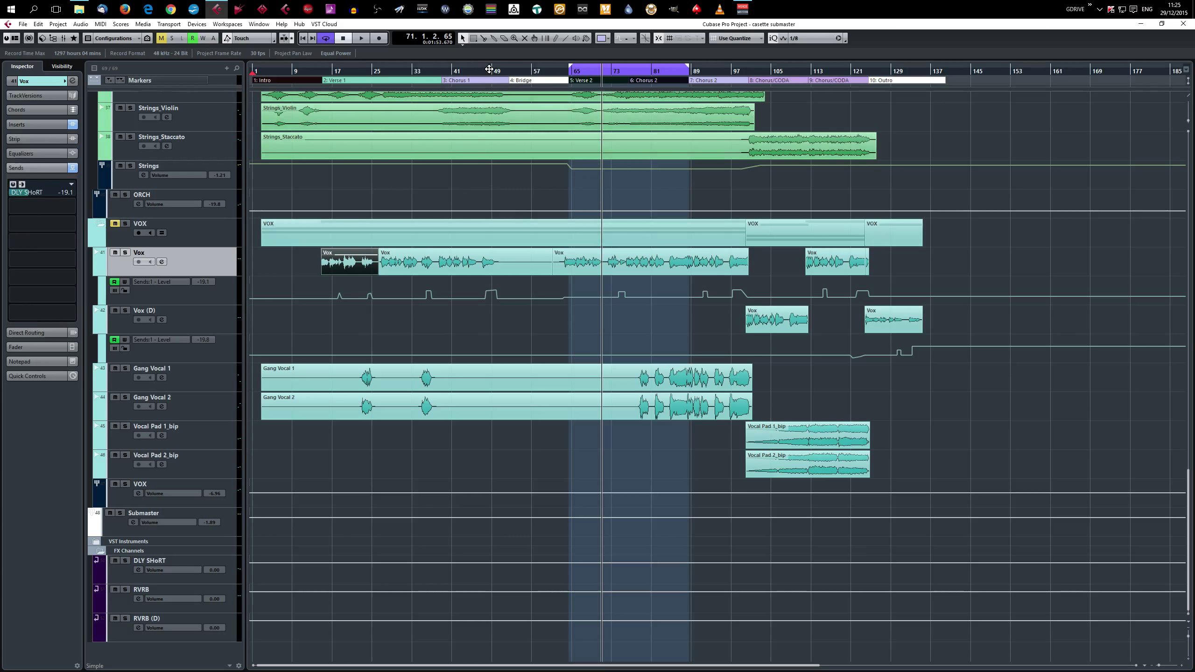
click(457, 72)
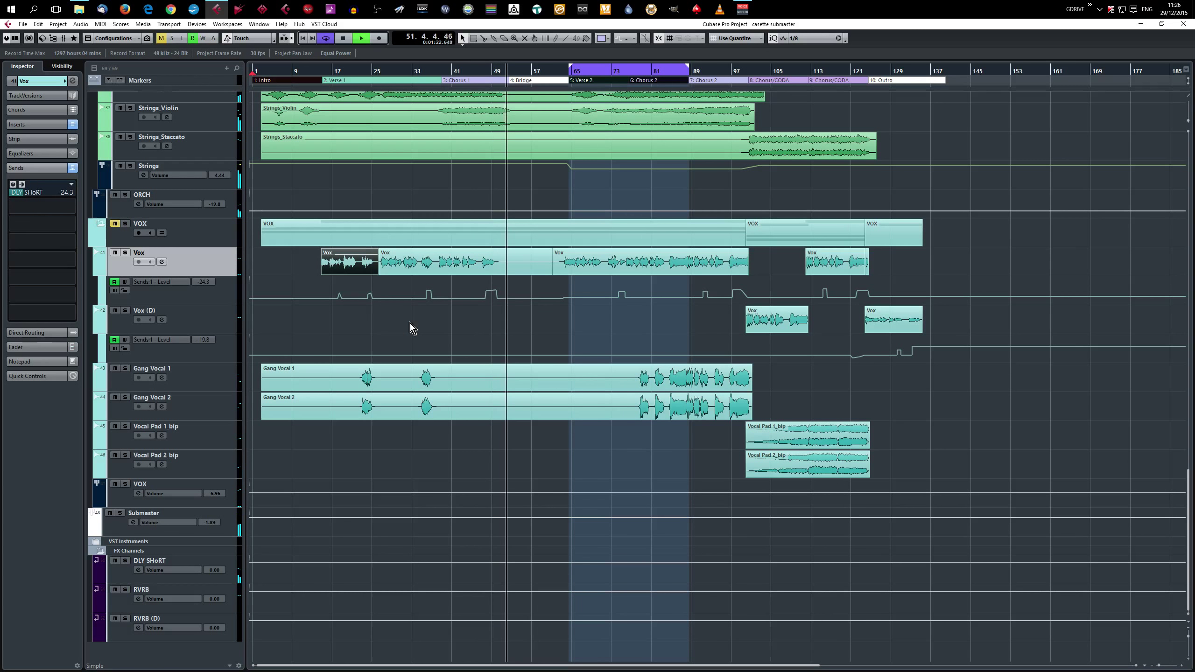
key(space)
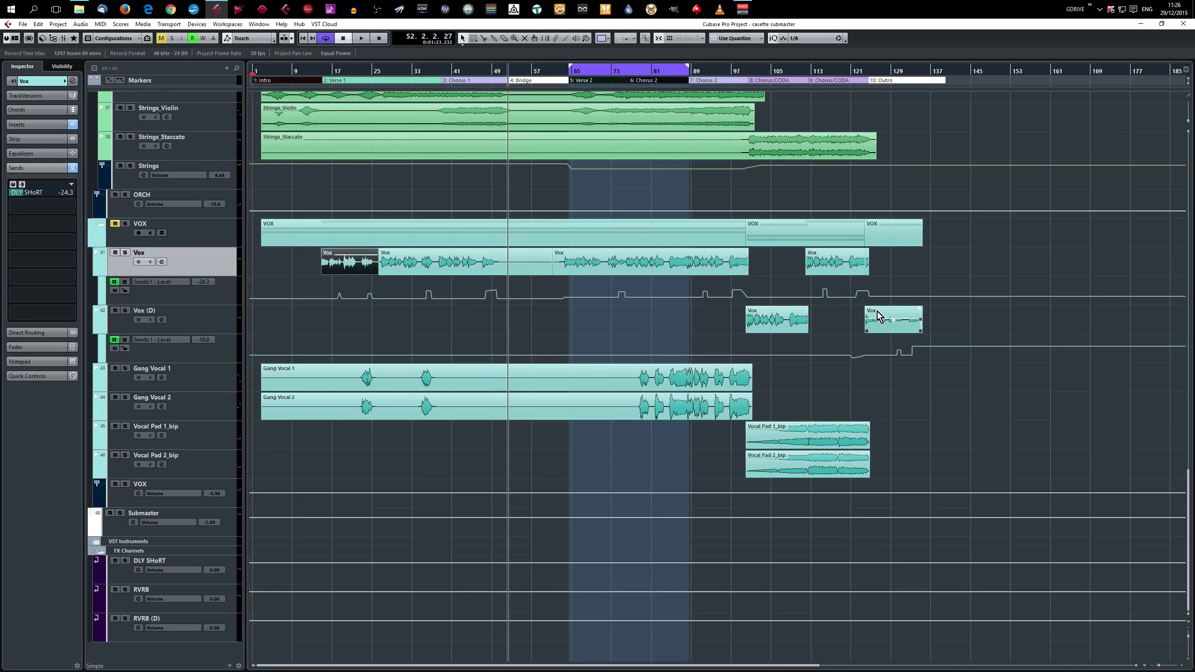
- Play the song's ending from about bar 122 to audition the delay send automation on Vox and Vox (D), then stop
click(859, 70)
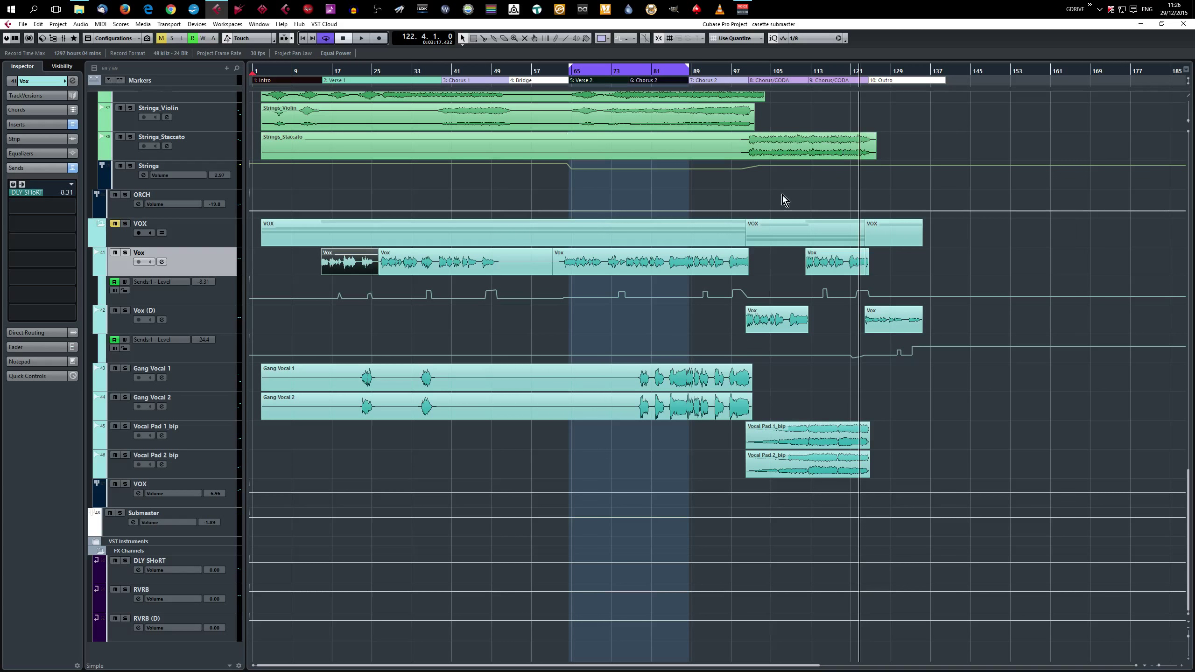
key(space)
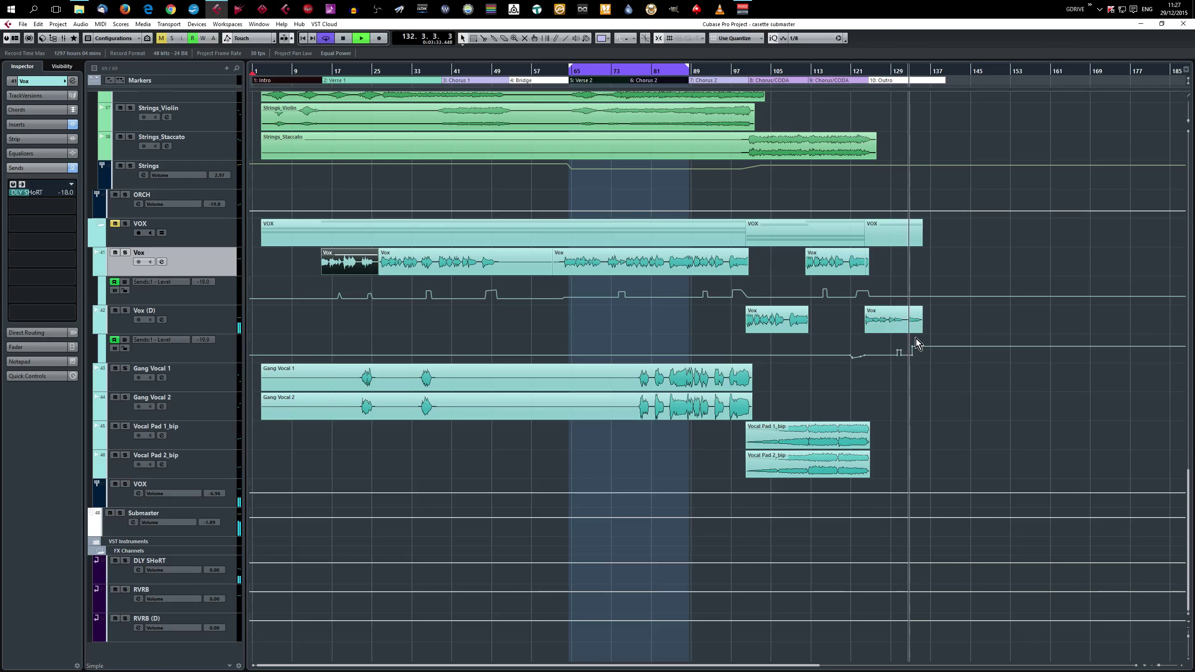
scroll(920, 352, up, 5)
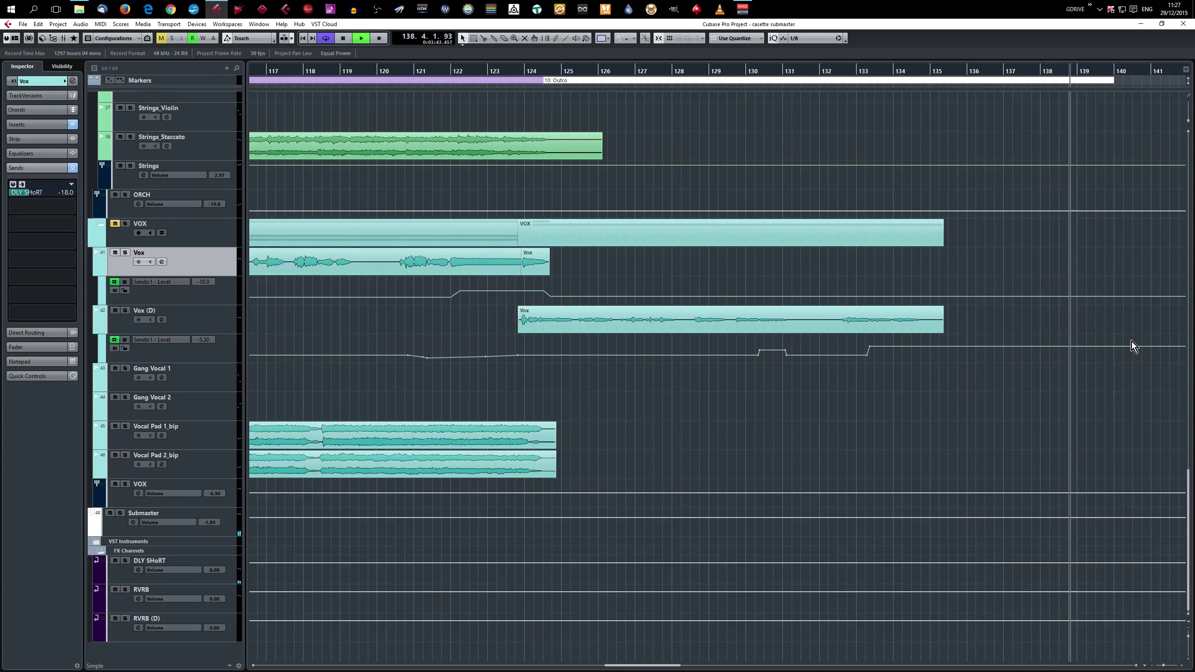
key(space)
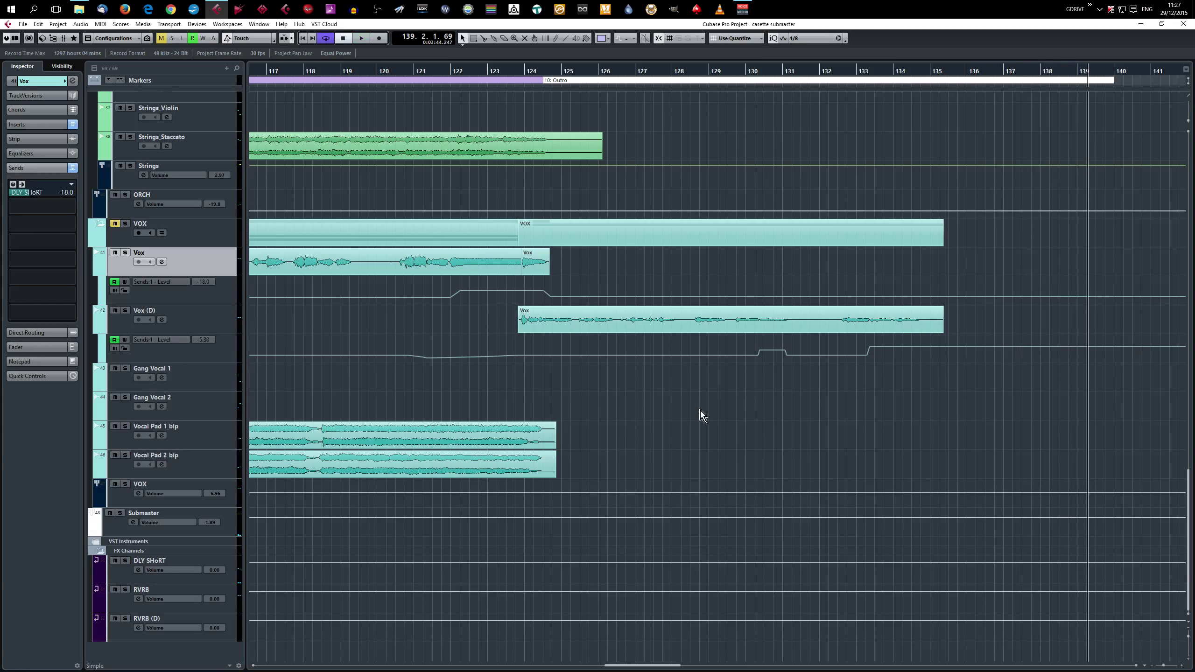
- Examine the full arrangement, reviewing the drum, bass, guitar, orchestral and vocal tracks and their automation
scroll(407, 380, down, 2)
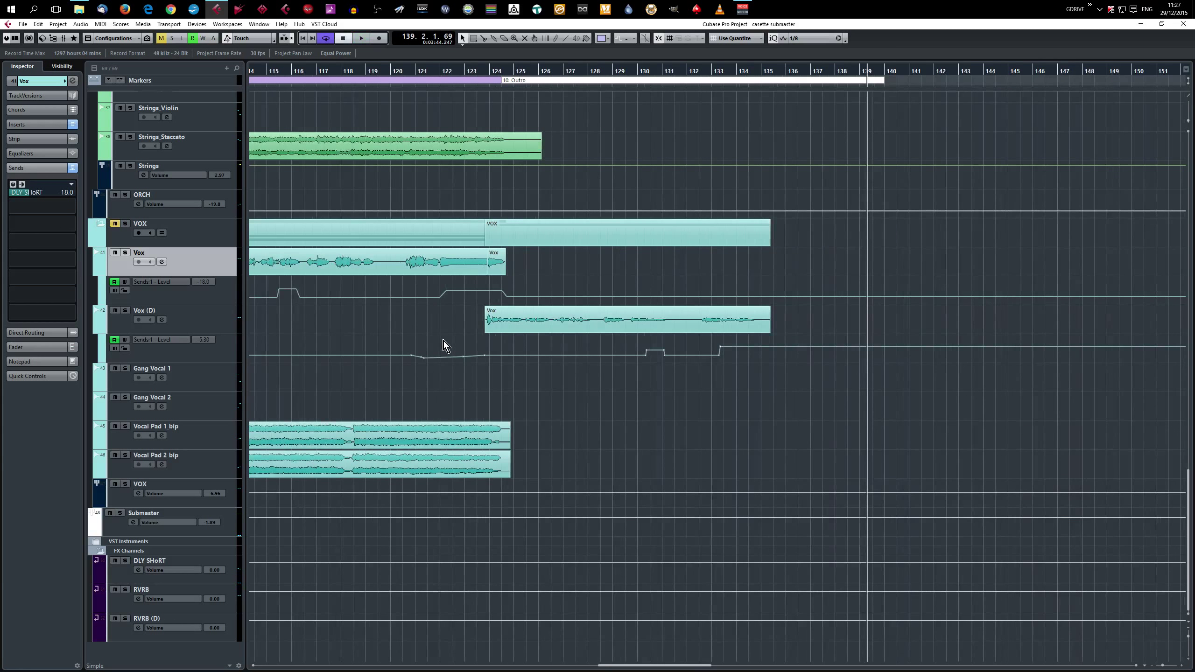
scroll(414, 350, down, 5)
scroll(383, 352, down, 1)
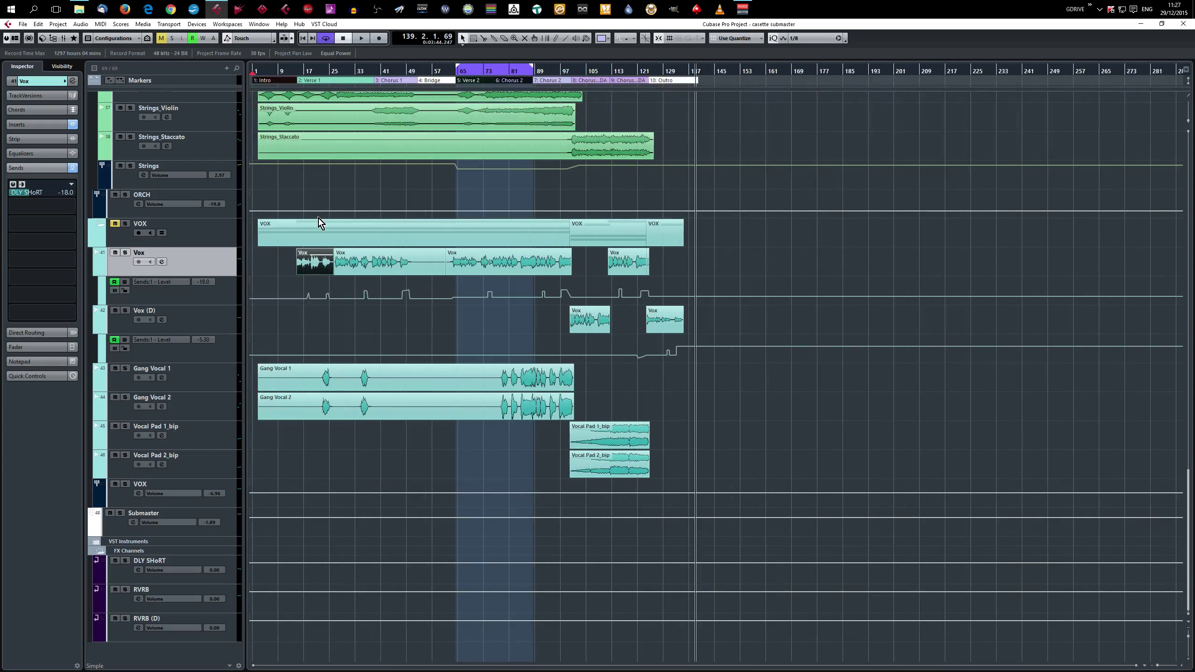
scroll(383, 207, up, 15)
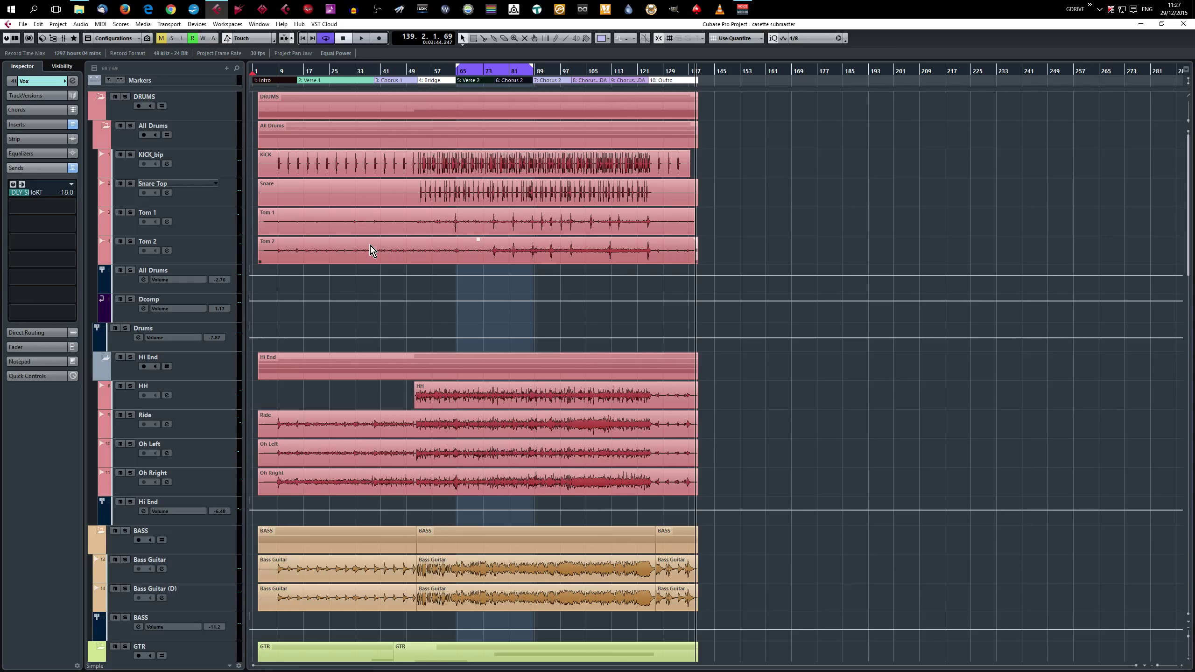
scroll(372, 250, down, 4)
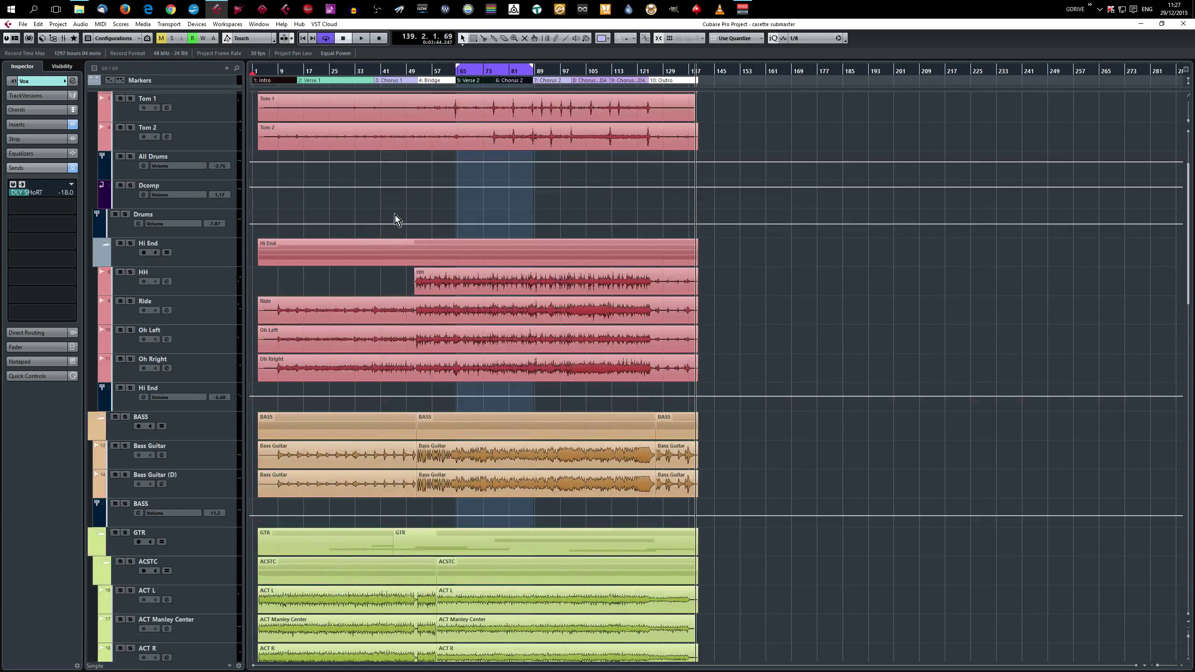
scroll(394, 238, down, 10)
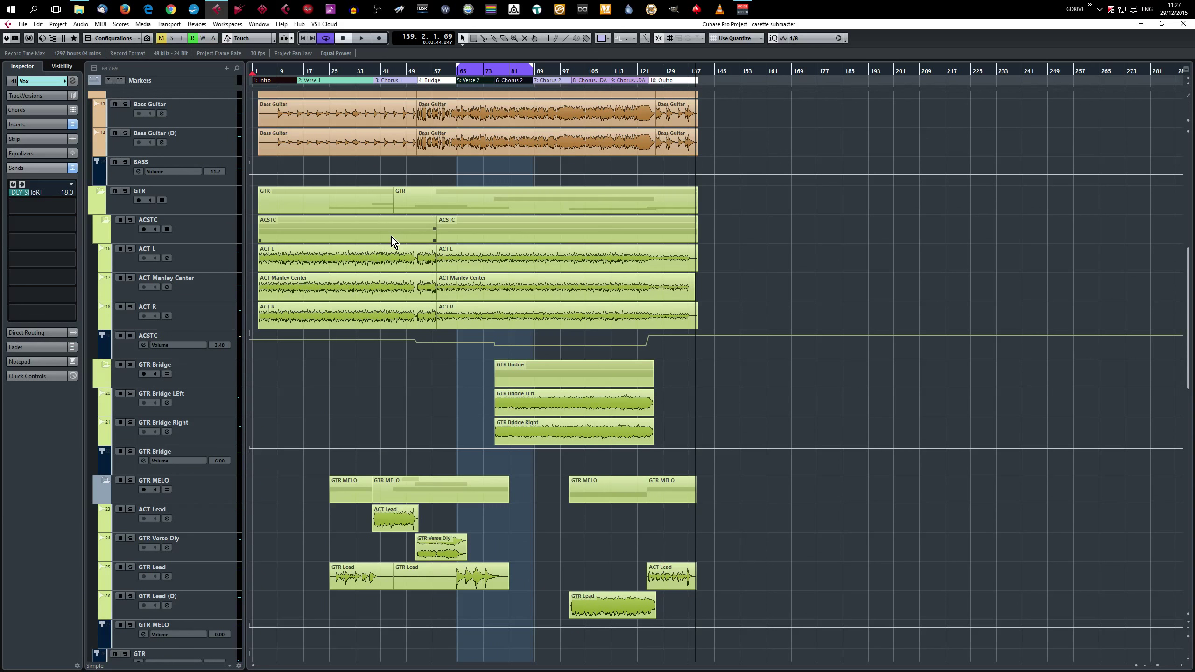
scroll(393, 243, up, 14)
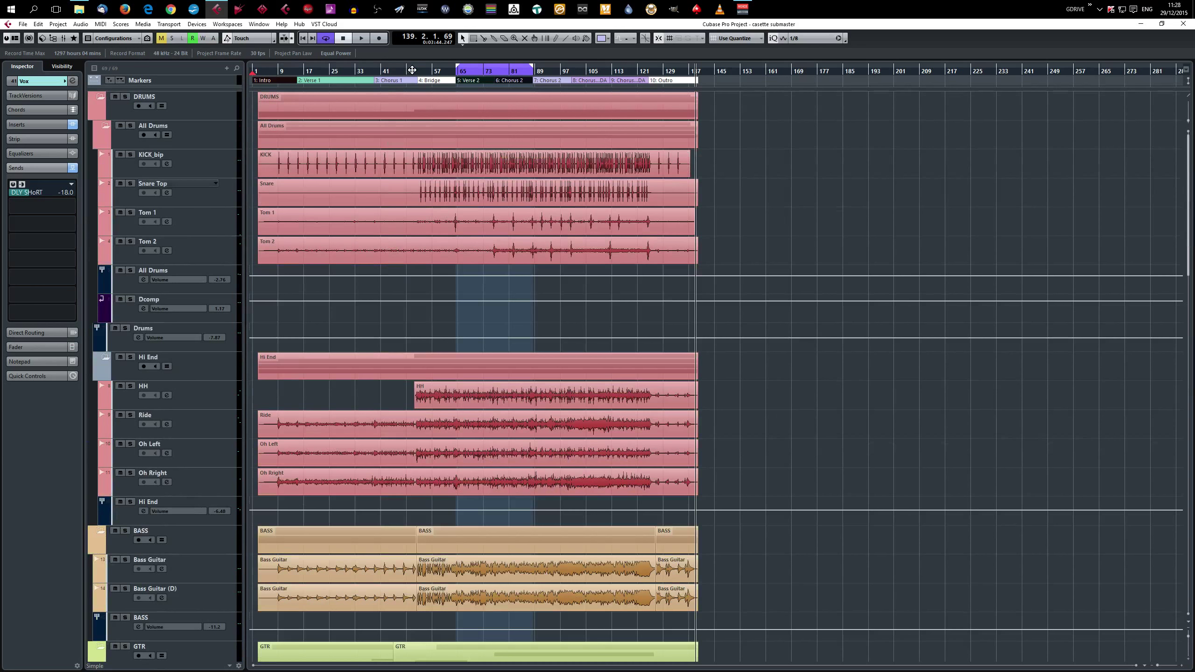
scroll(386, 305, down, 15)
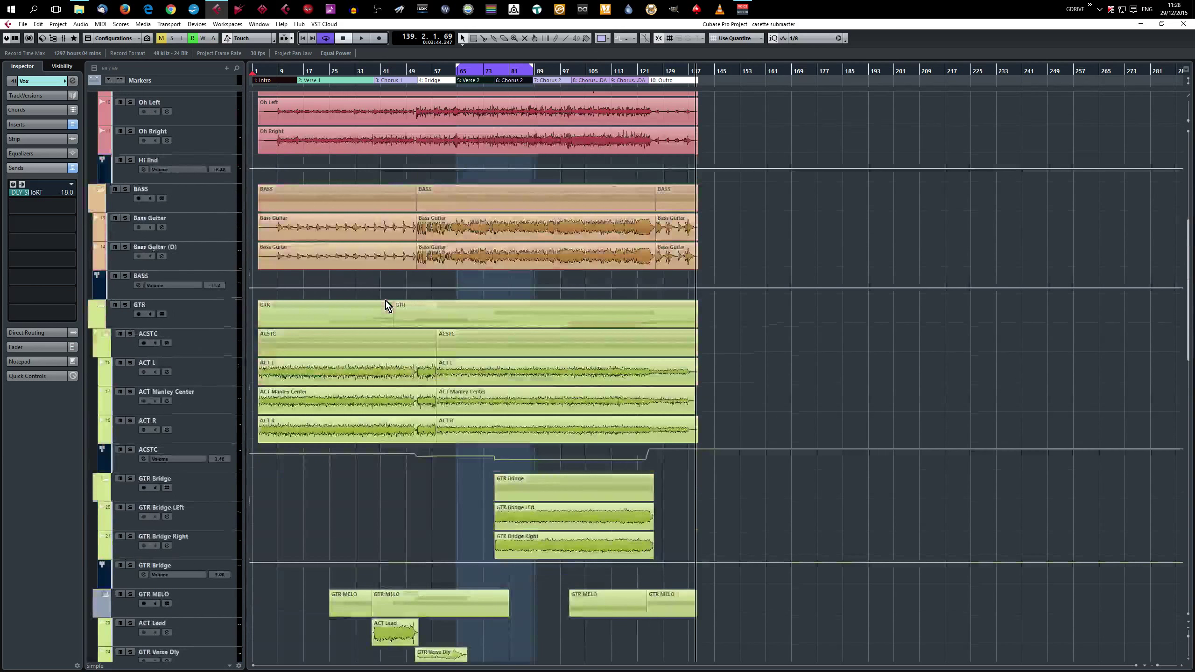
scroll(386, 305, down, 10)
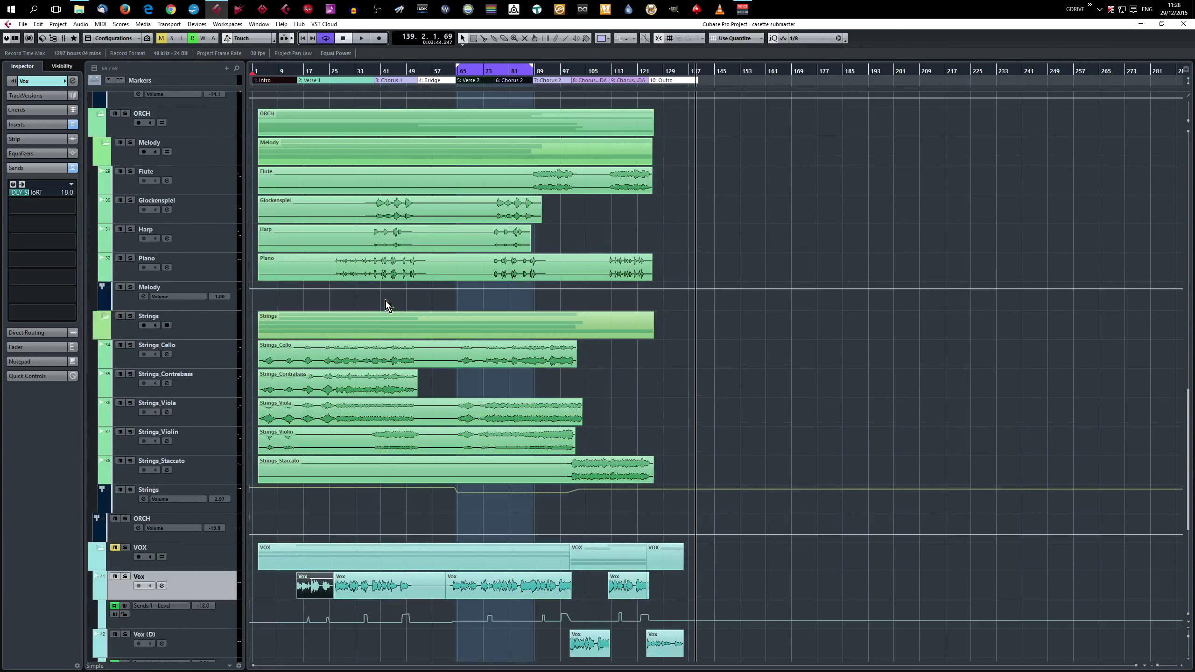
scroll(386, 305, down, 8)
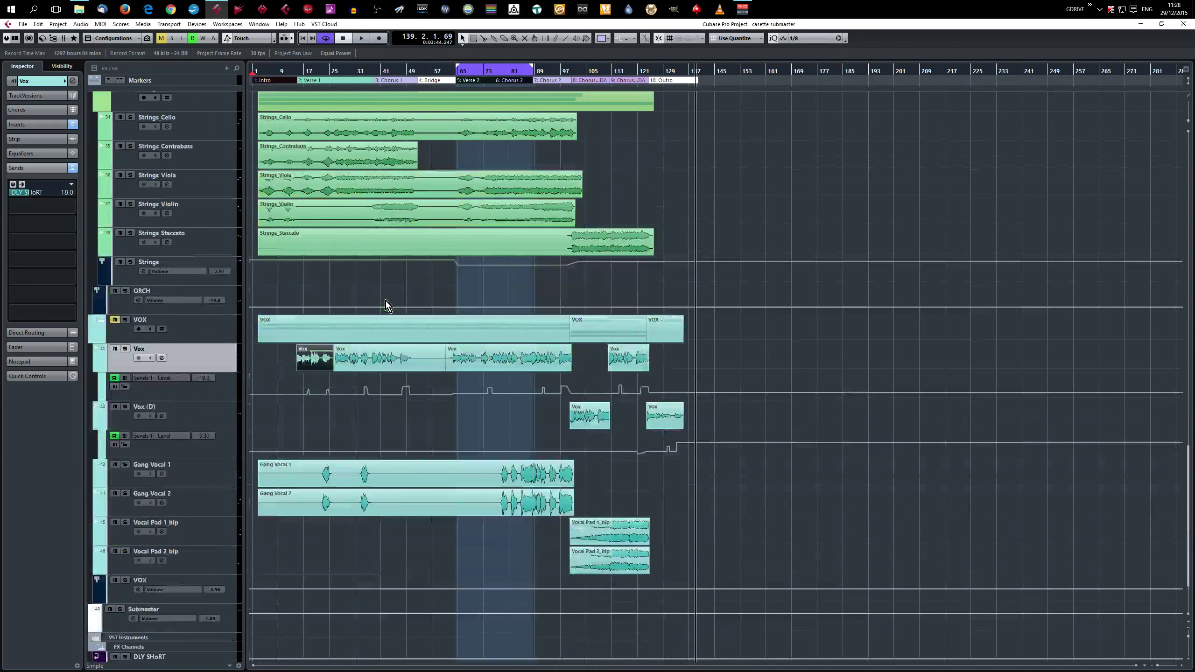